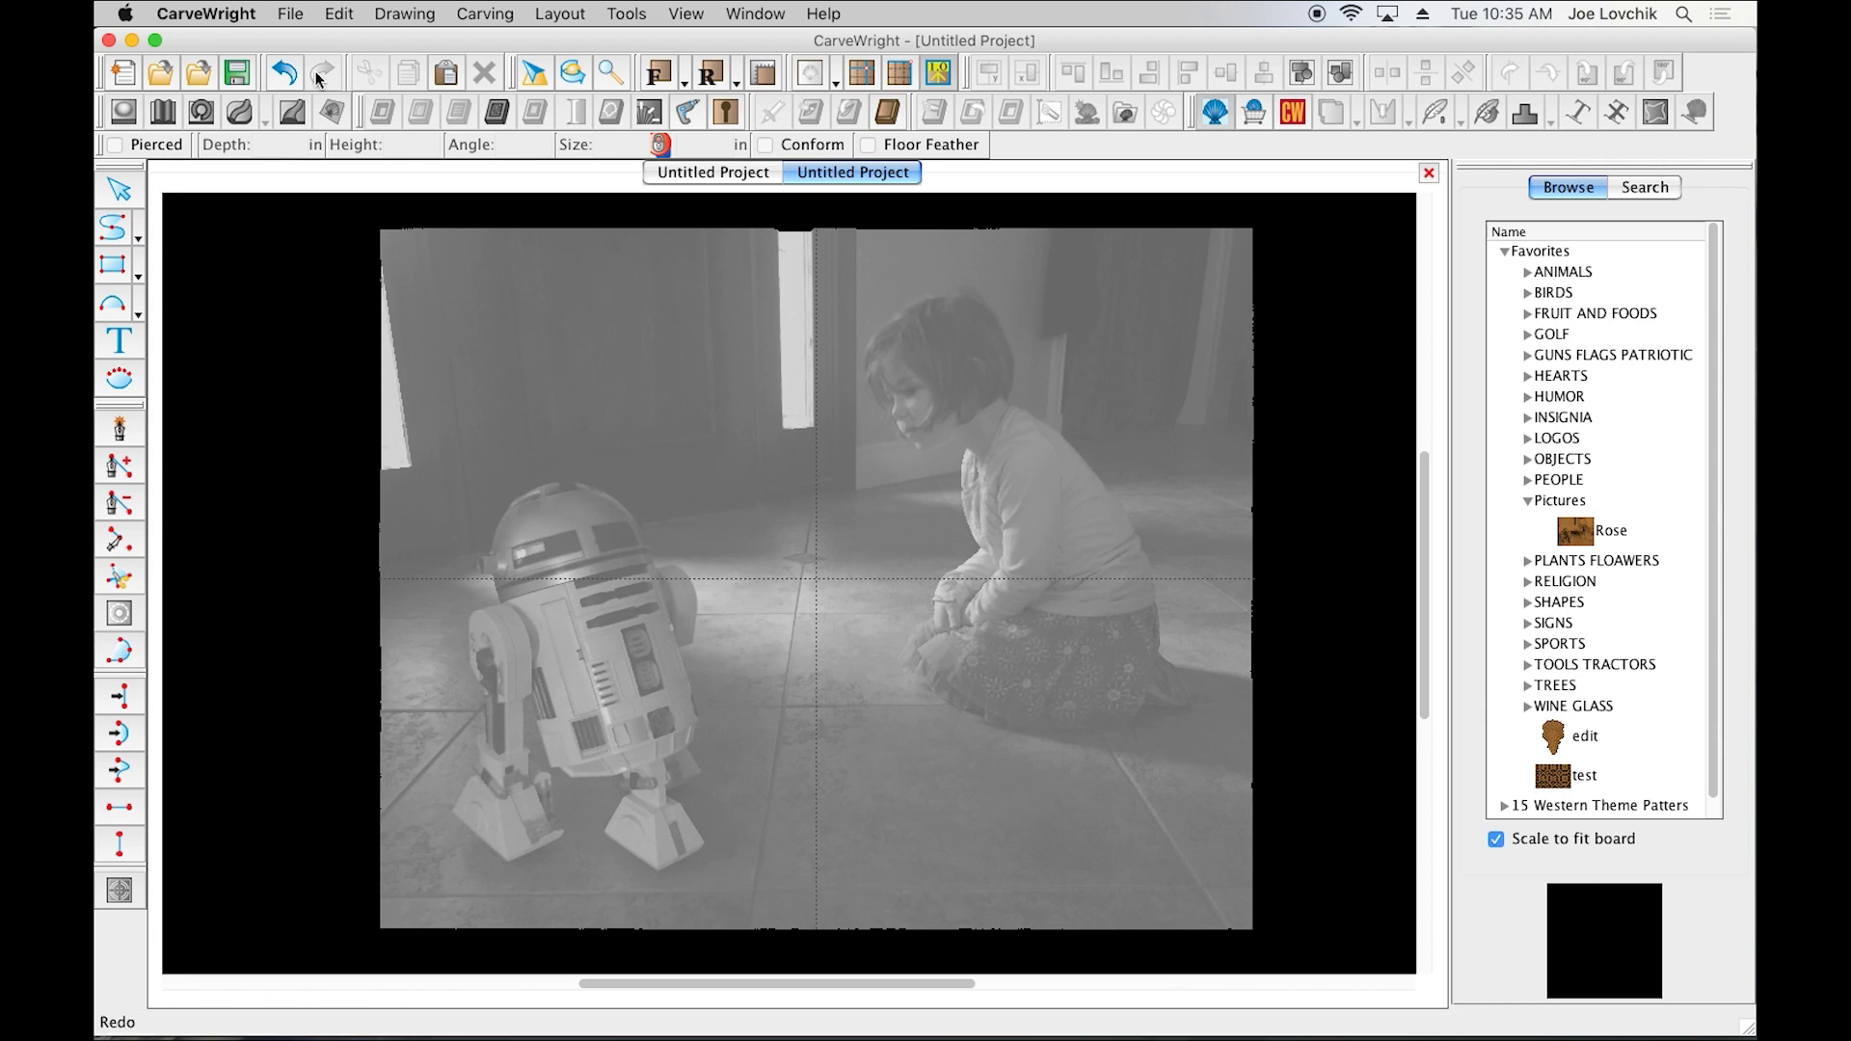
Open the New board dialog from the File menu
click(293, 13)
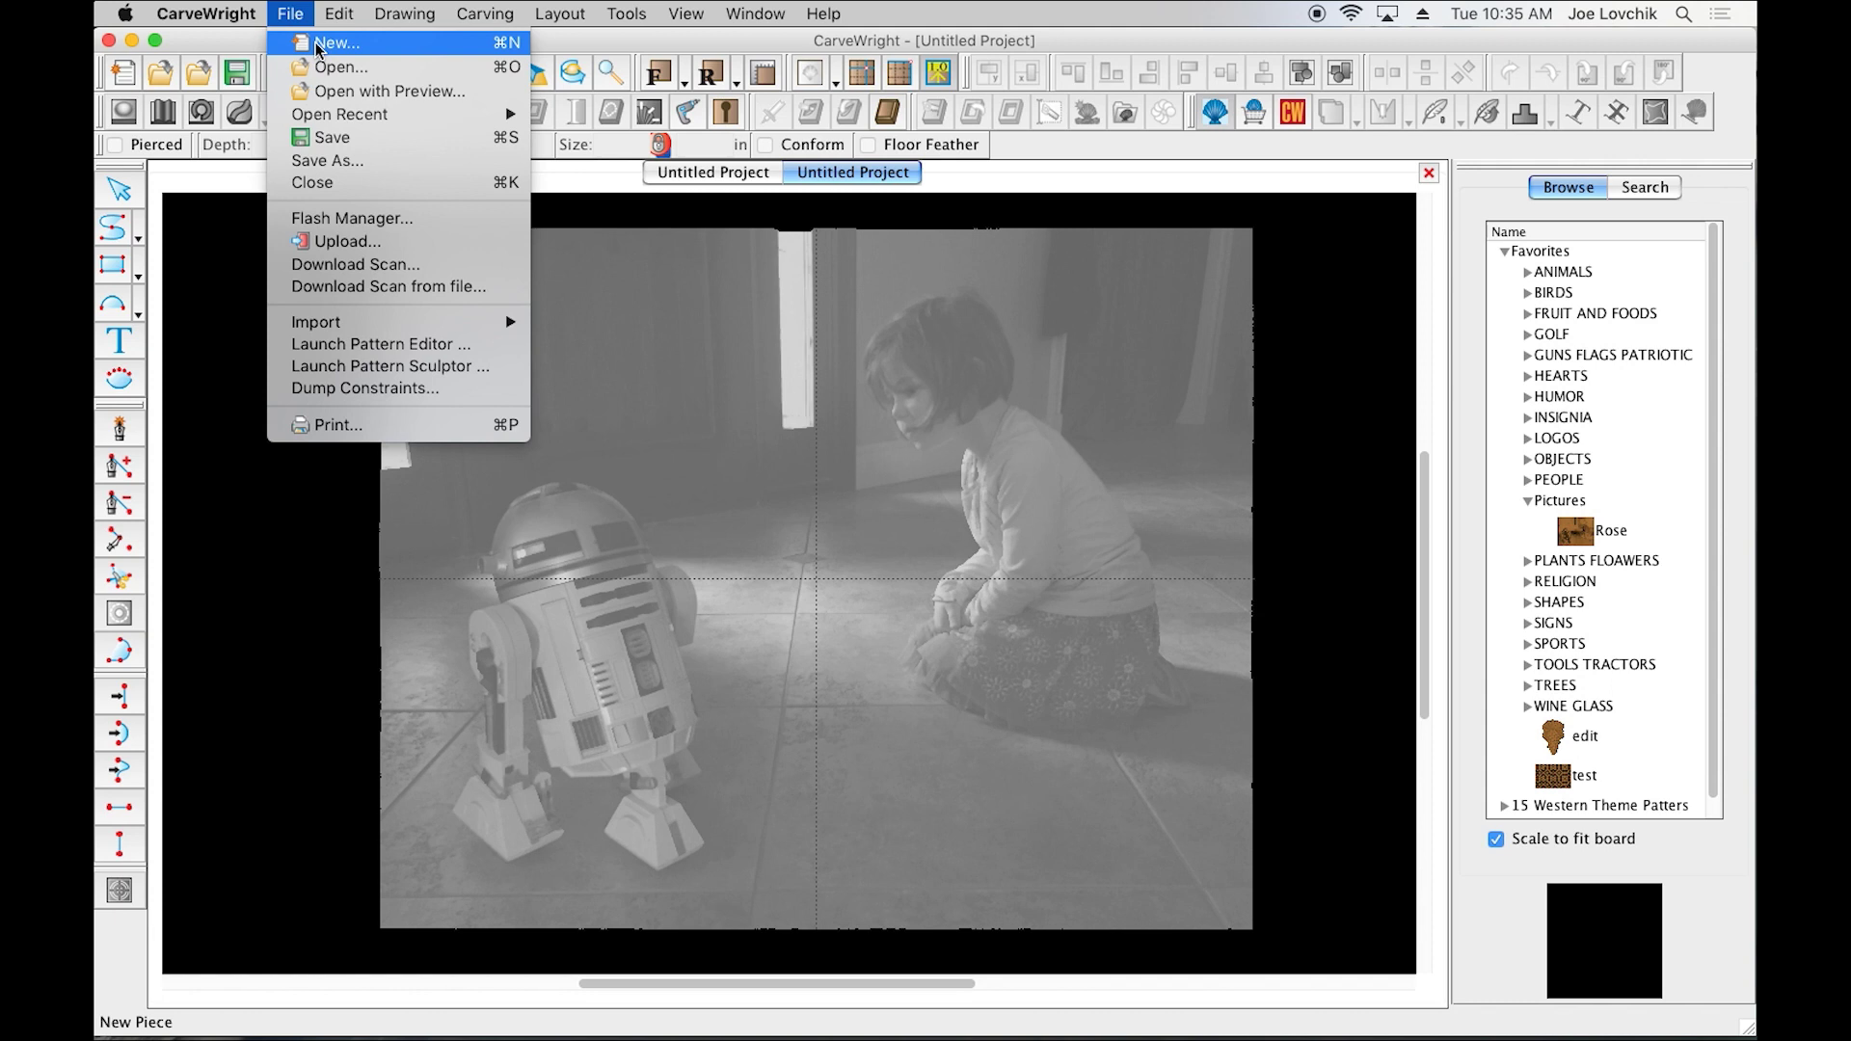
click(315, 43)
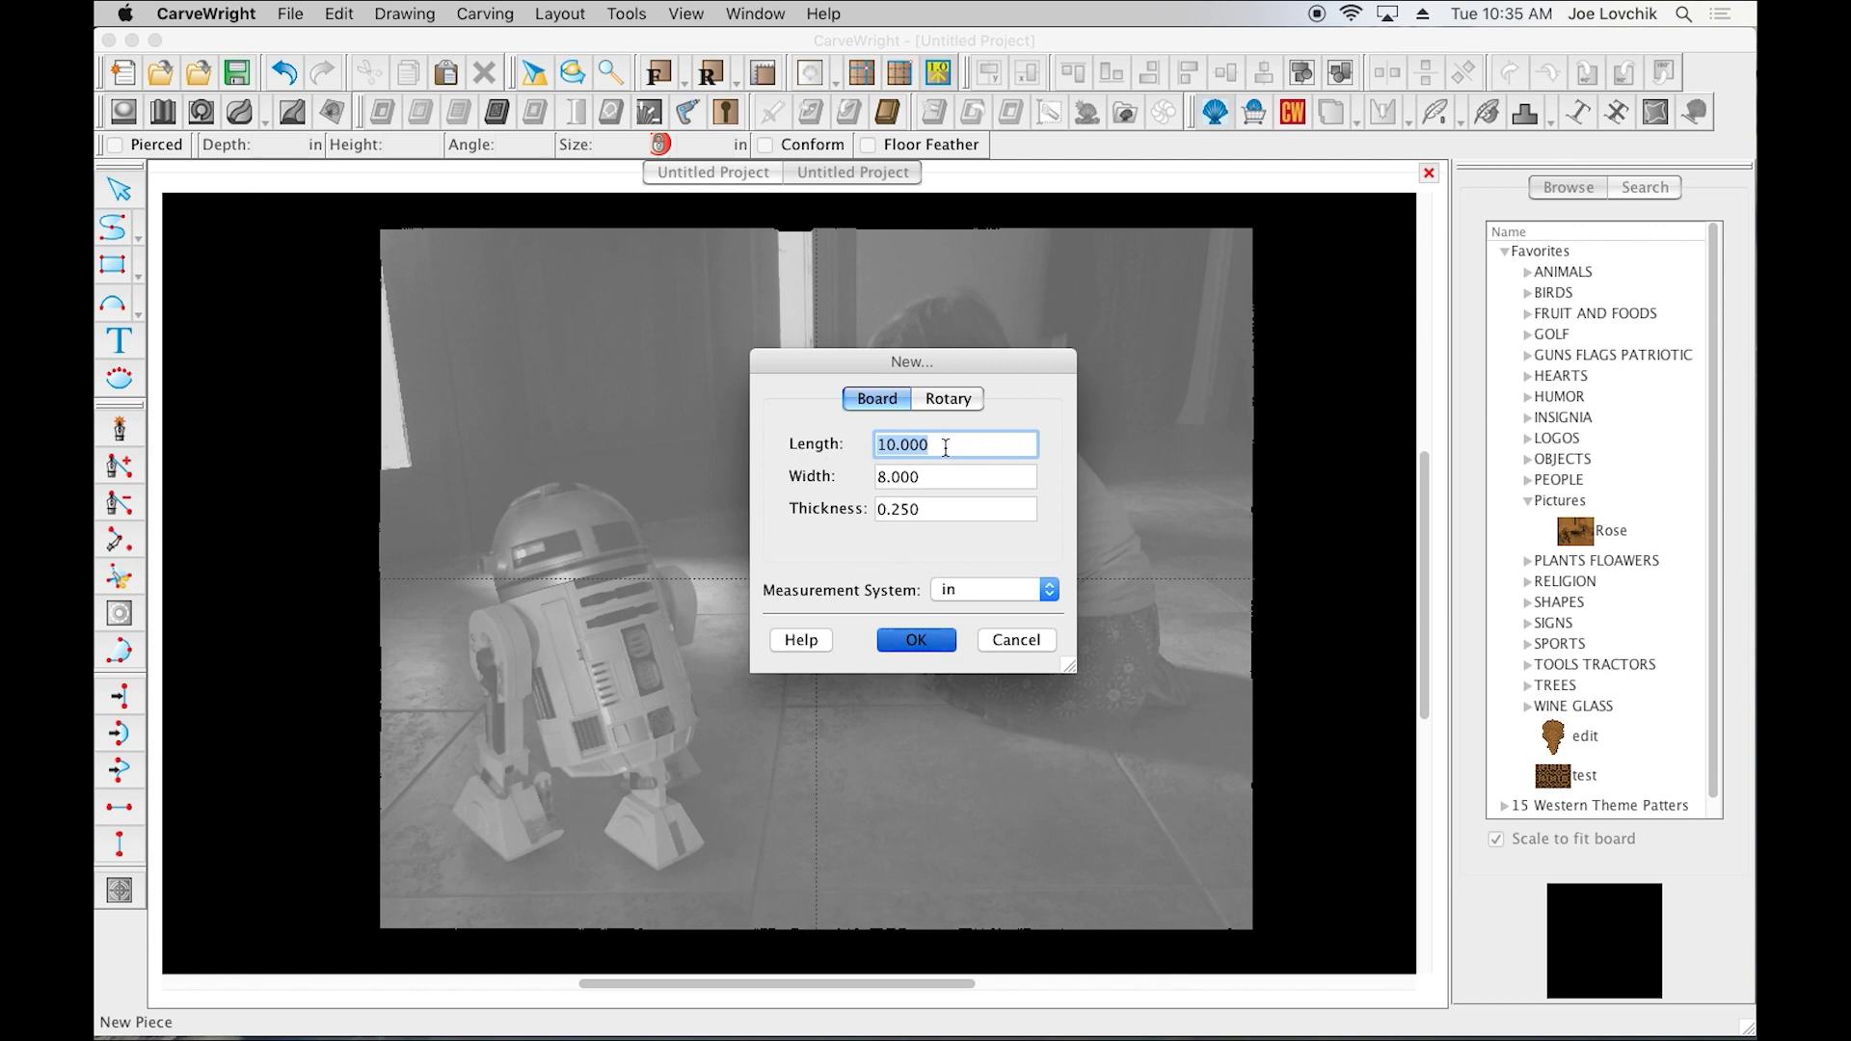
Set board length 17, width 10 and thickness 0.75 in, check the values, and create it
text(17)
key(Tab)
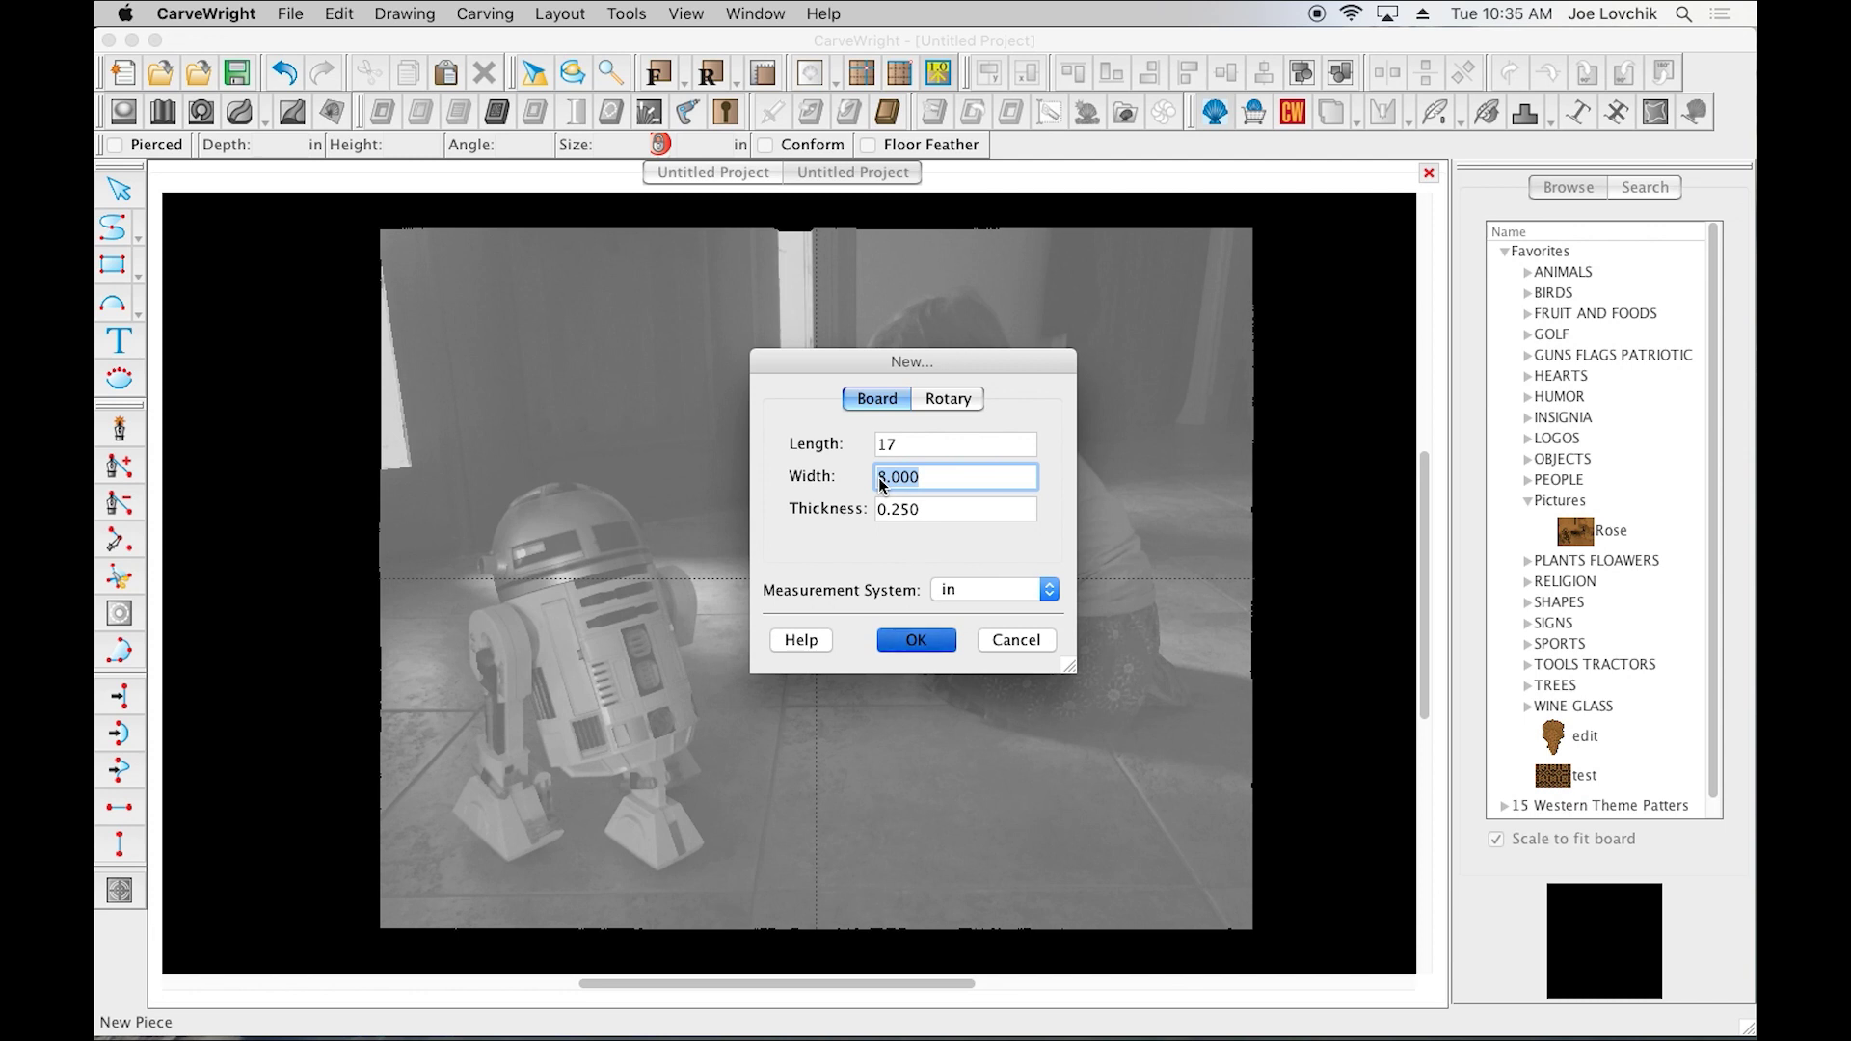
text(10)
click(937, 510)
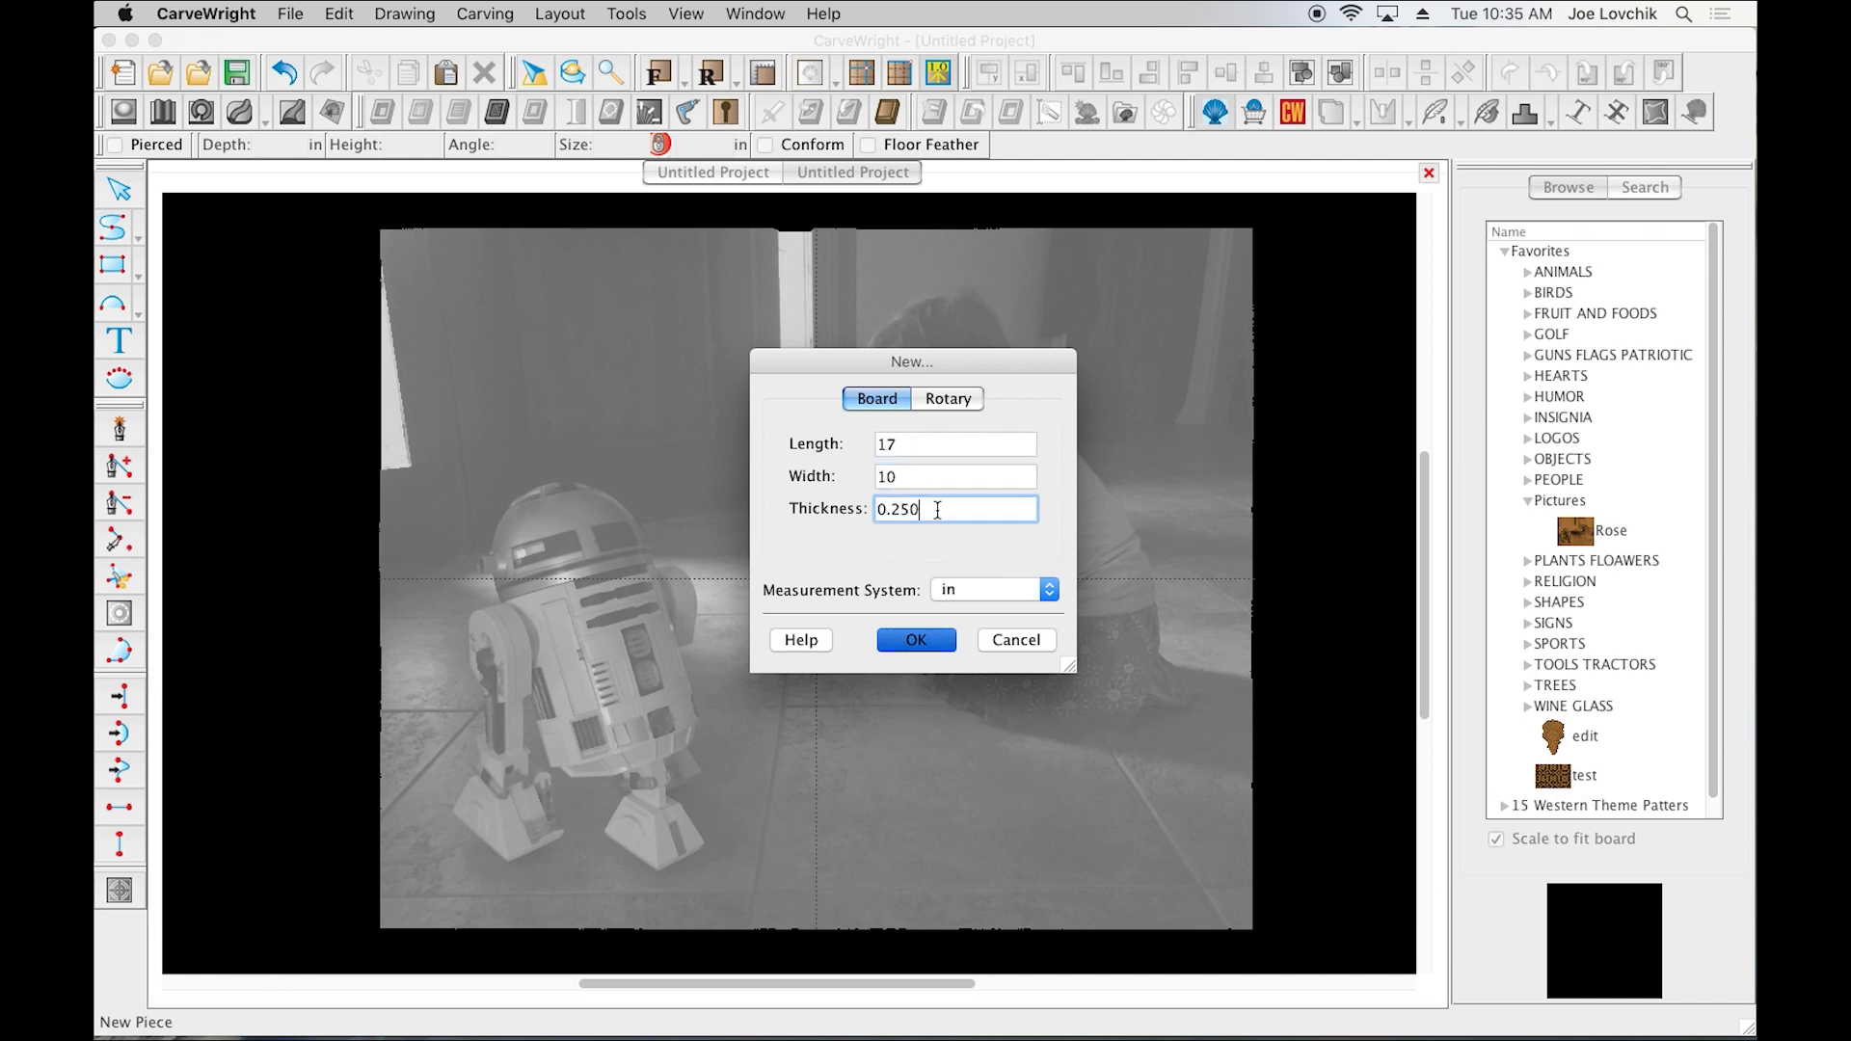
text(.75)
click(925, 452)
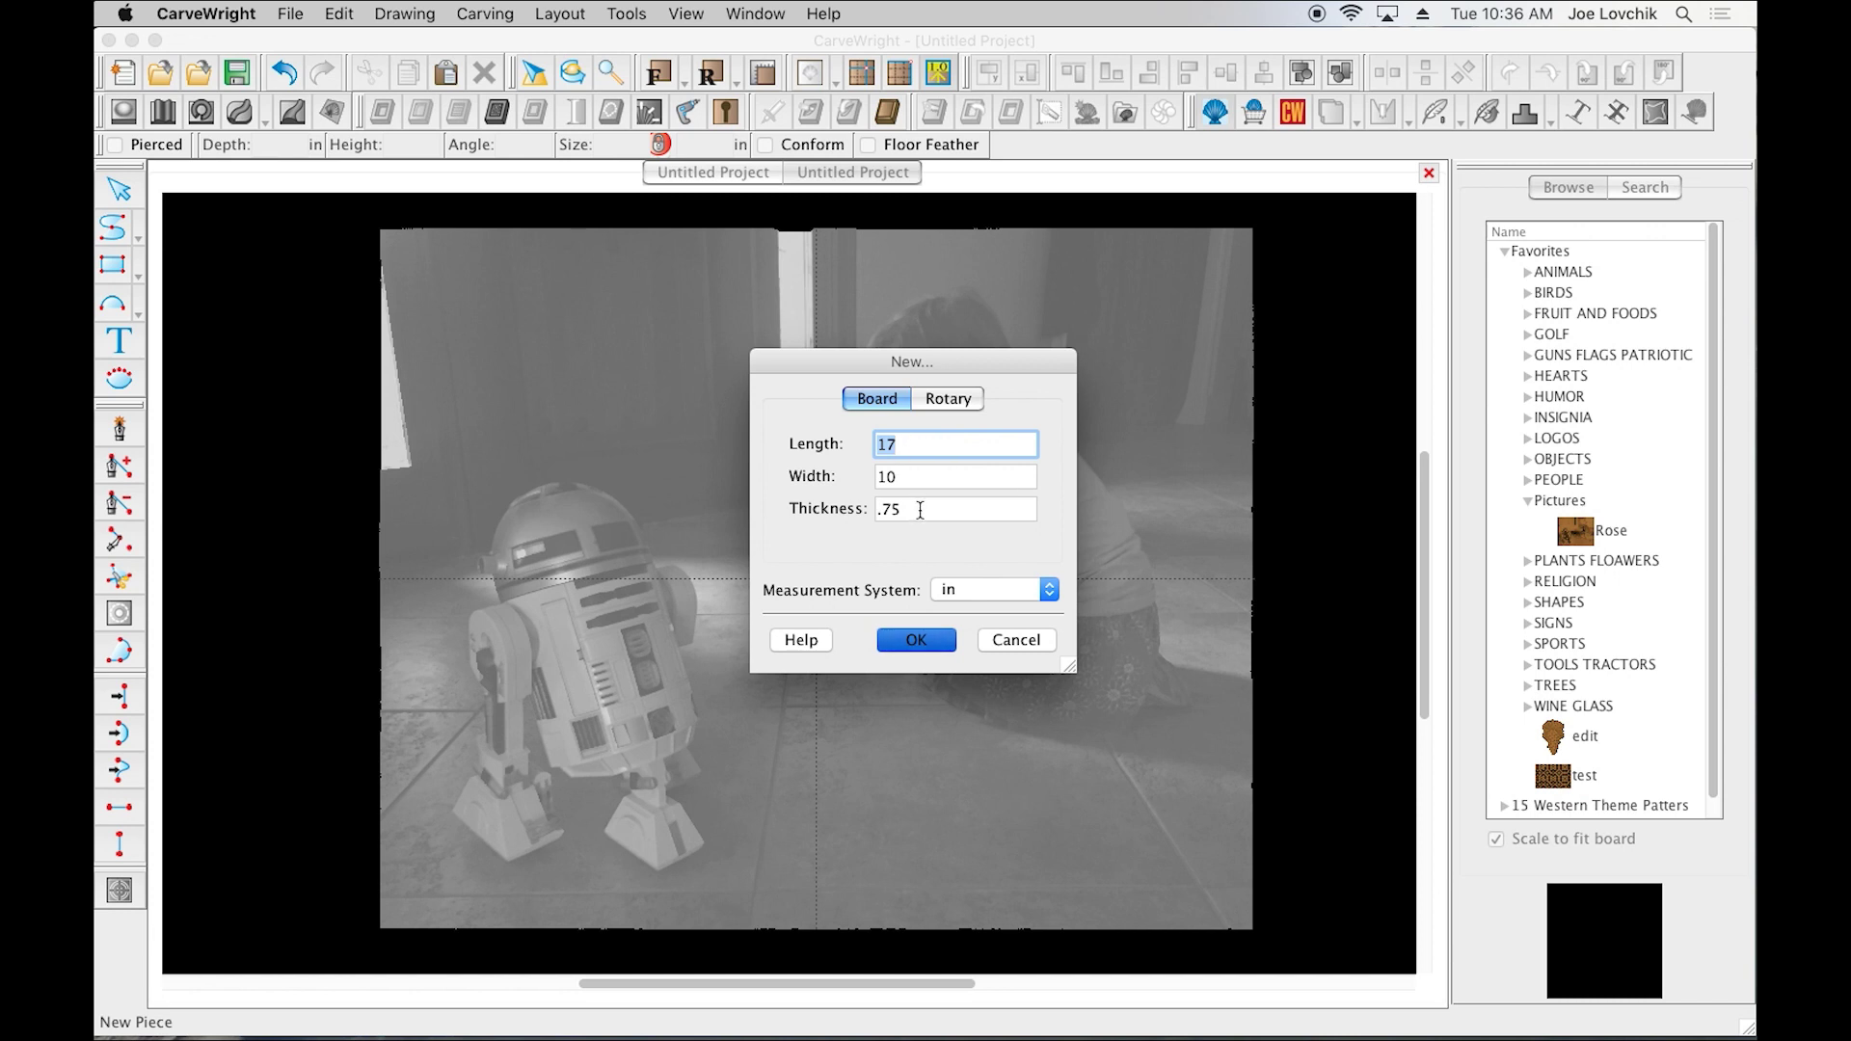
key(Tab)
key(Tab)
click(937, 443)
click(925, 476)
click(926, 510)
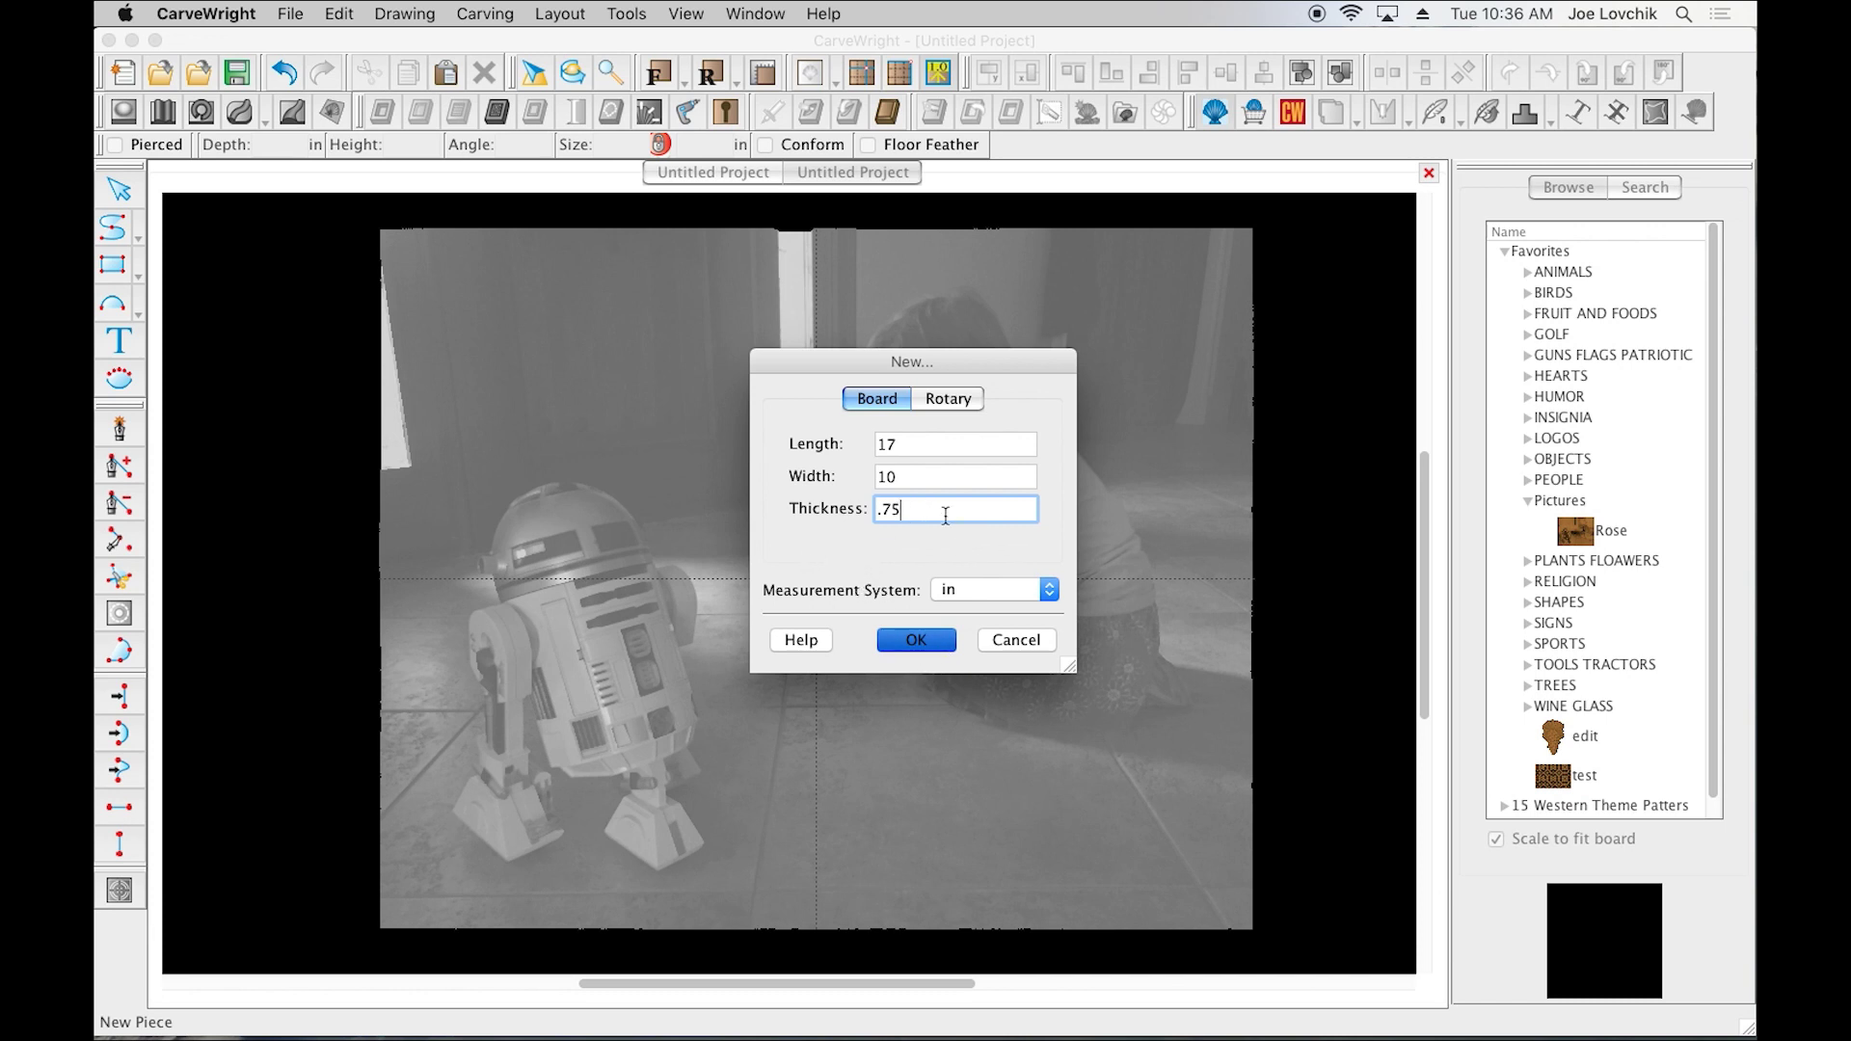
click(924, 639)
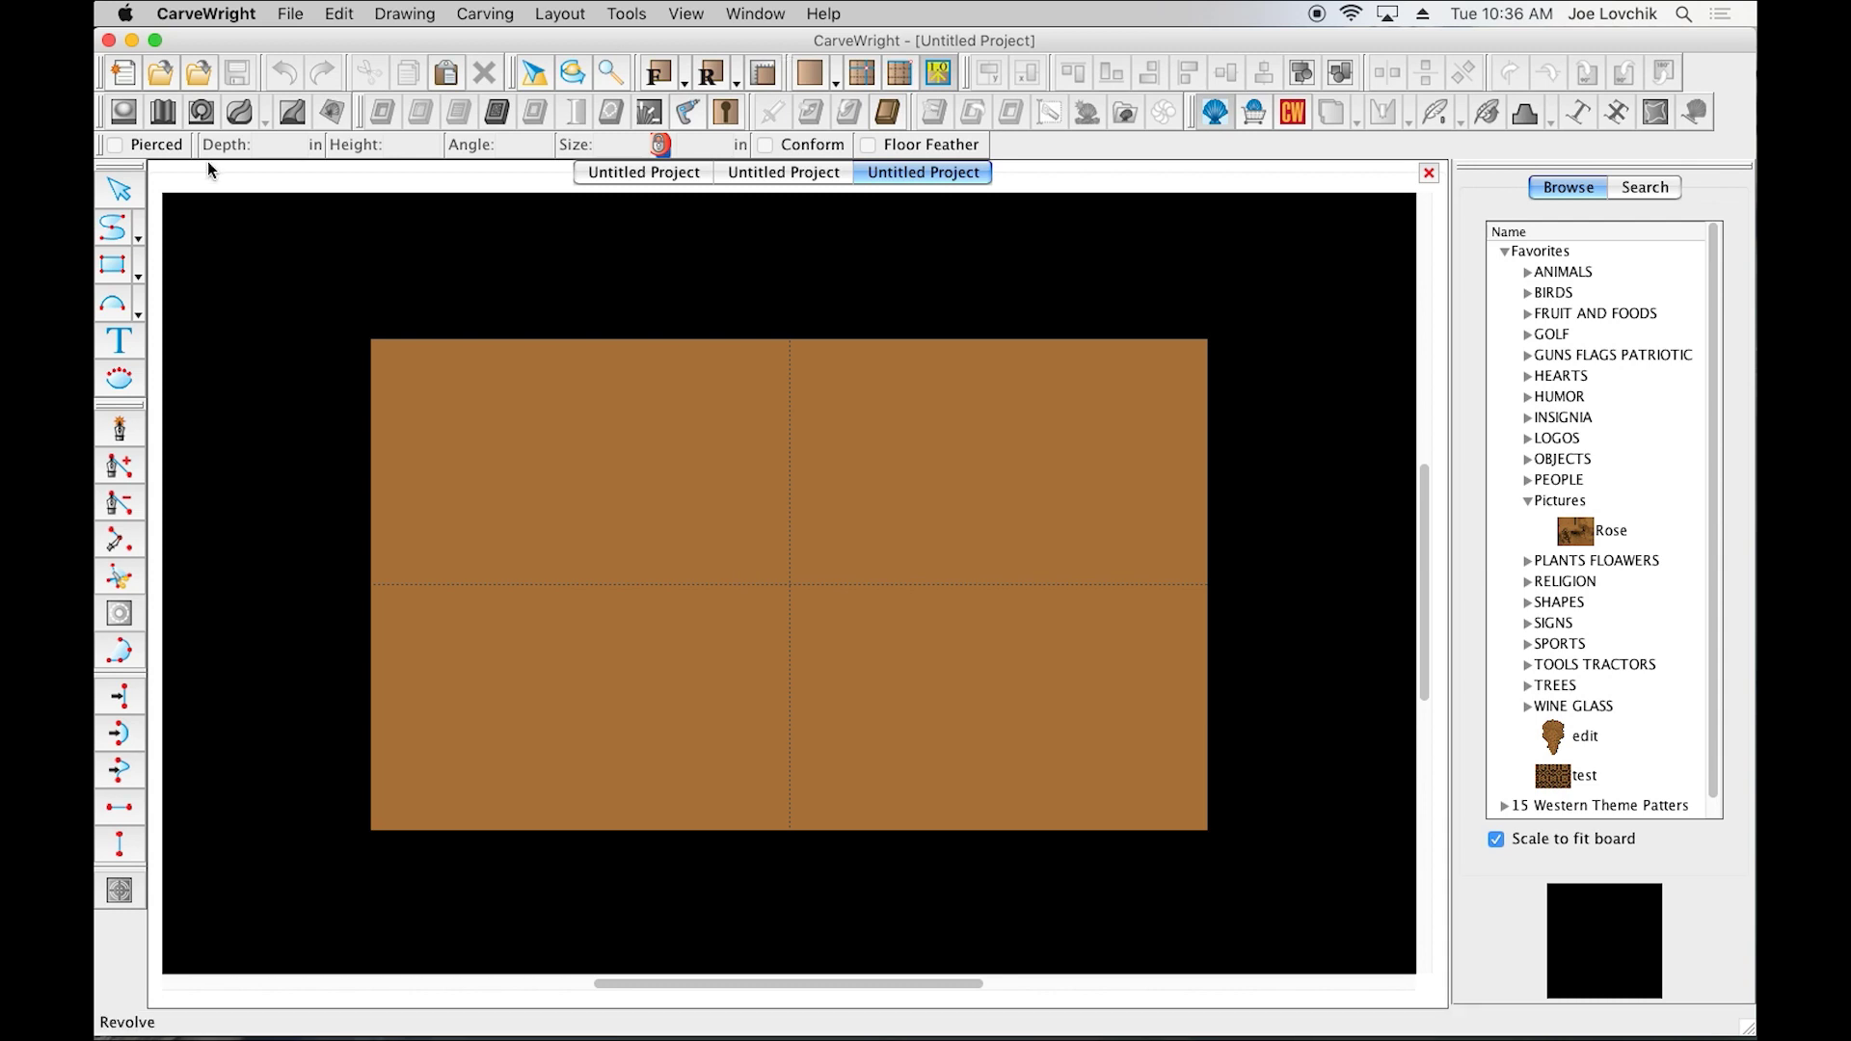
Hide the library panel, draw a rectangle, and center it both ways on the board
key(super+l)
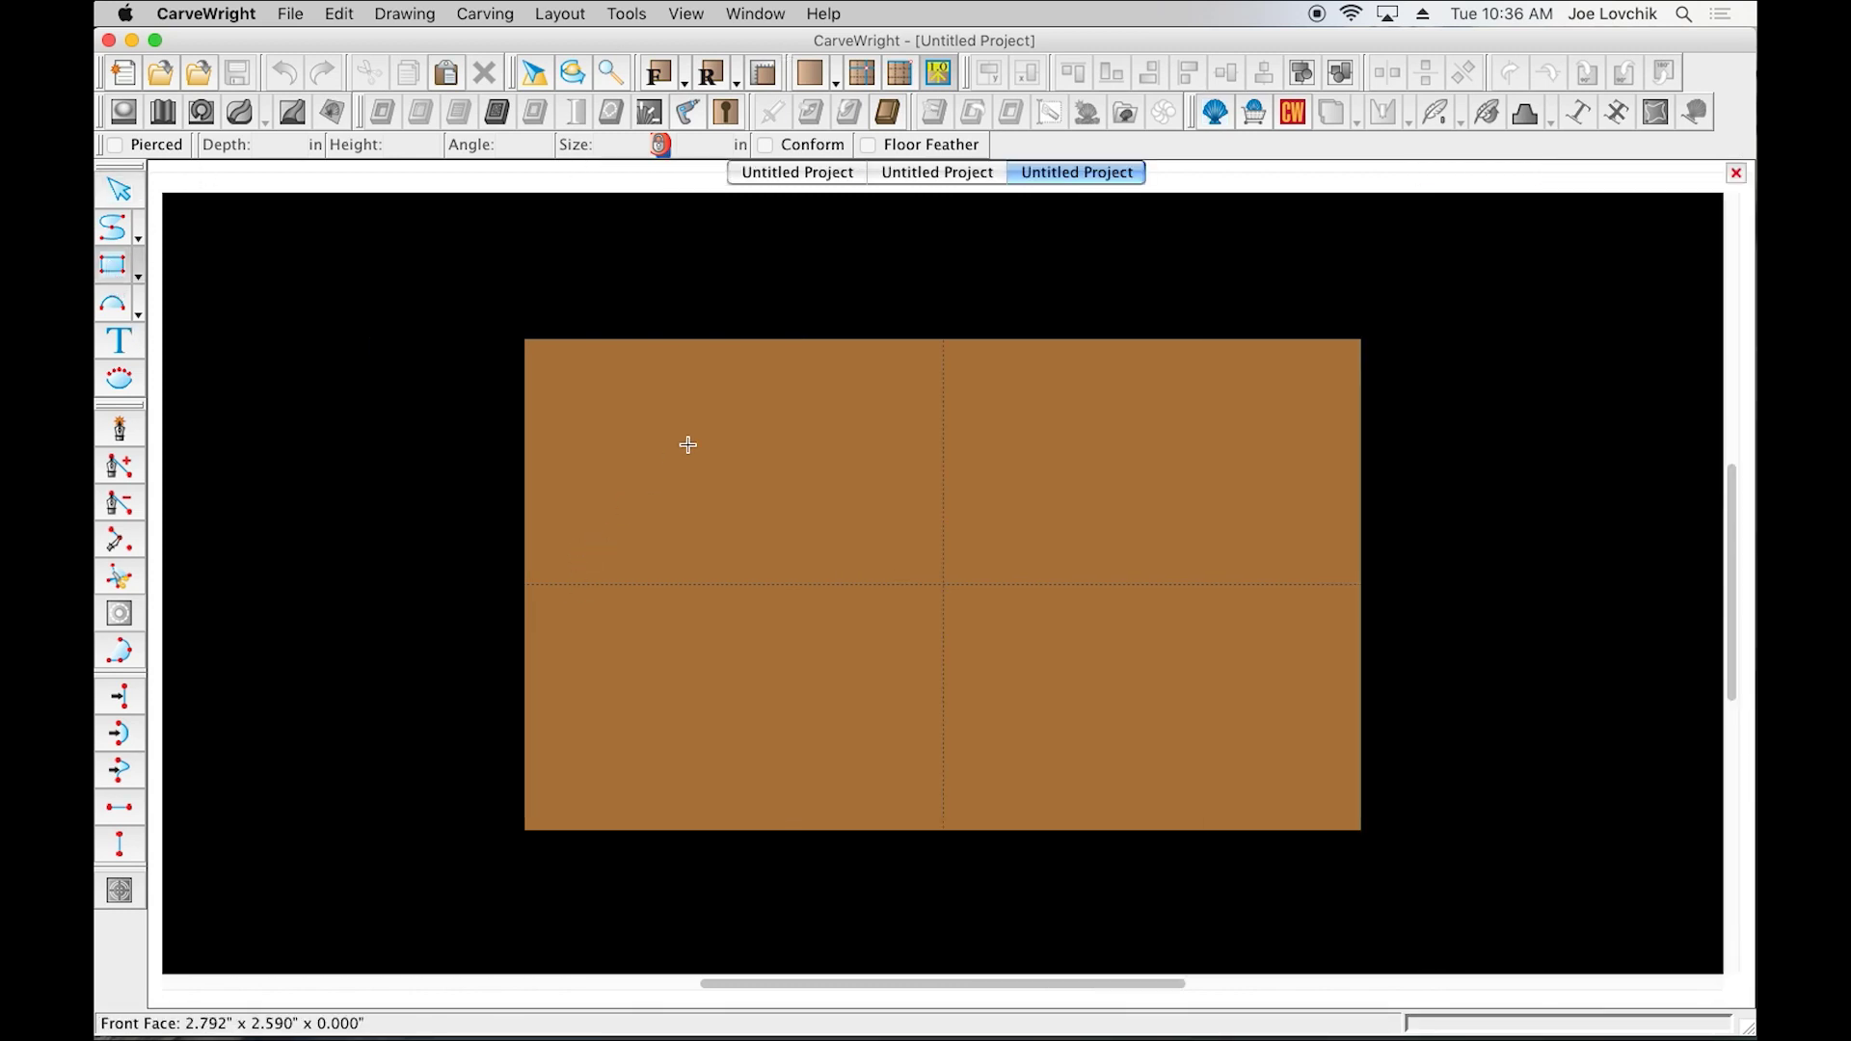
drag(681, 425, 1162, 744)
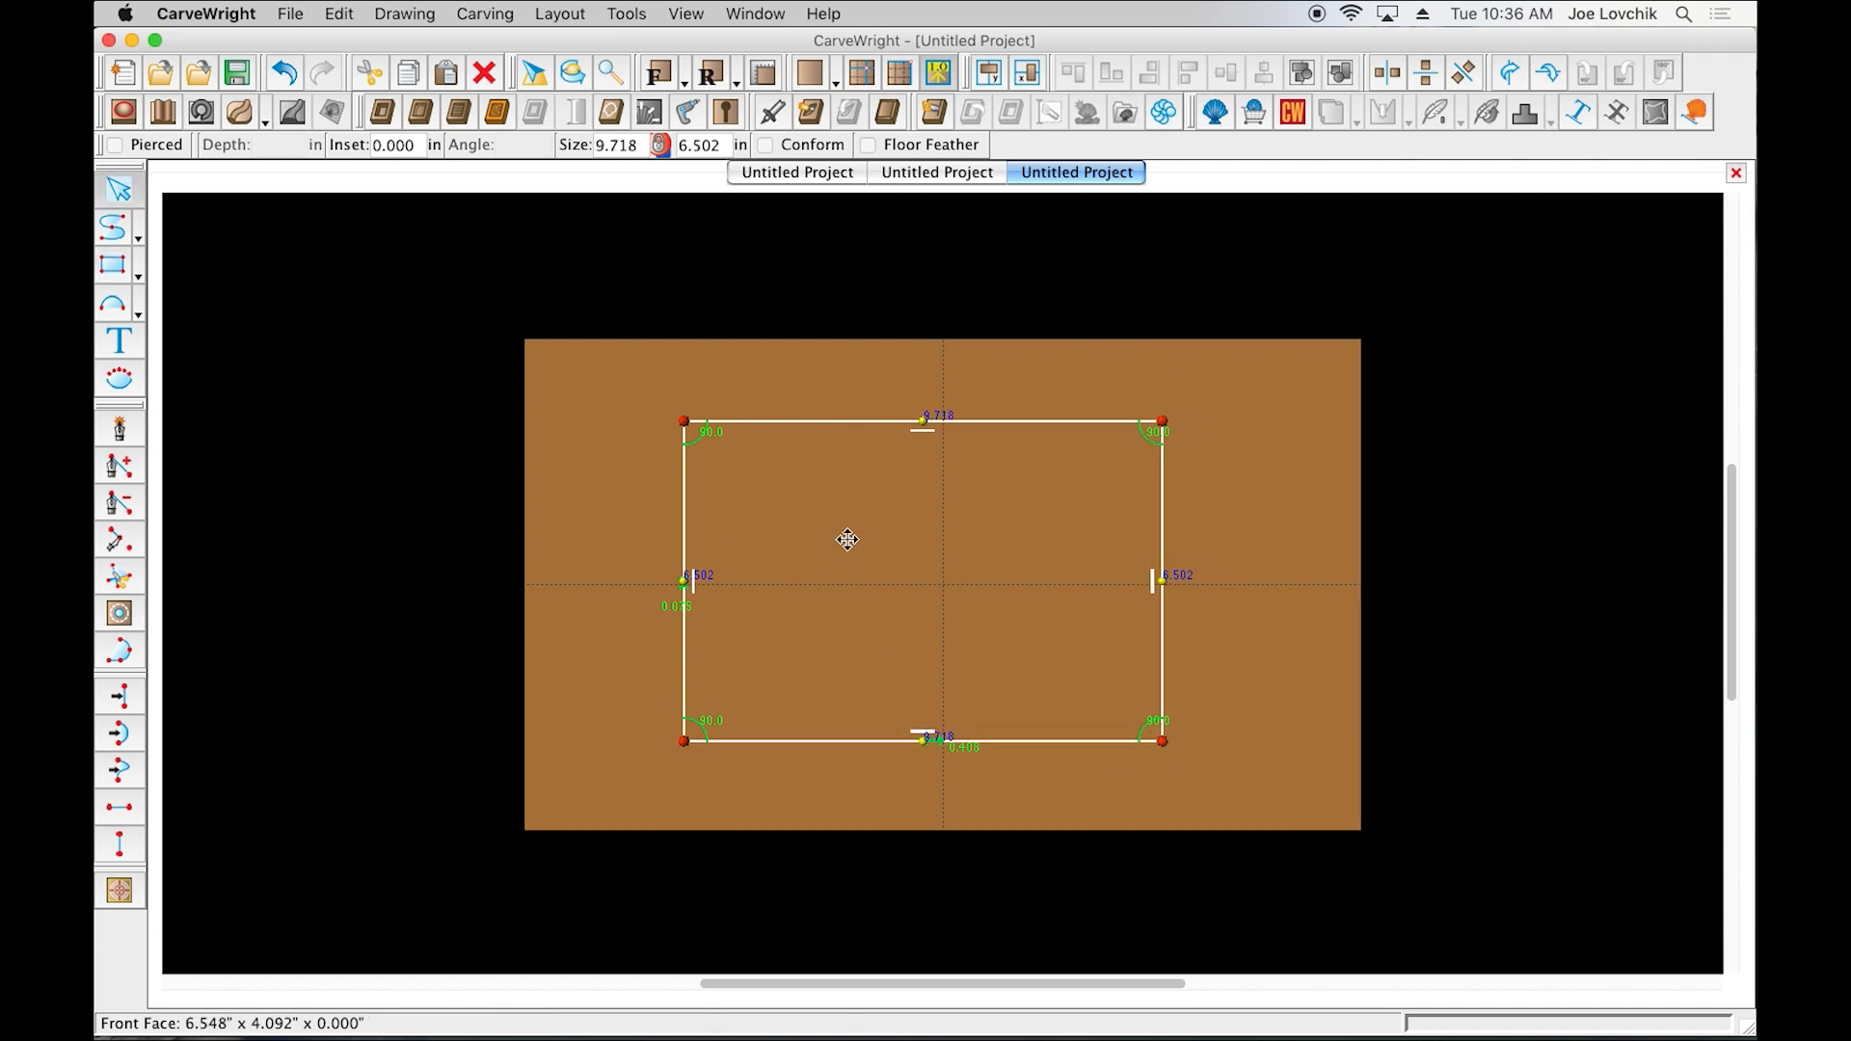
right_click(854, 469)
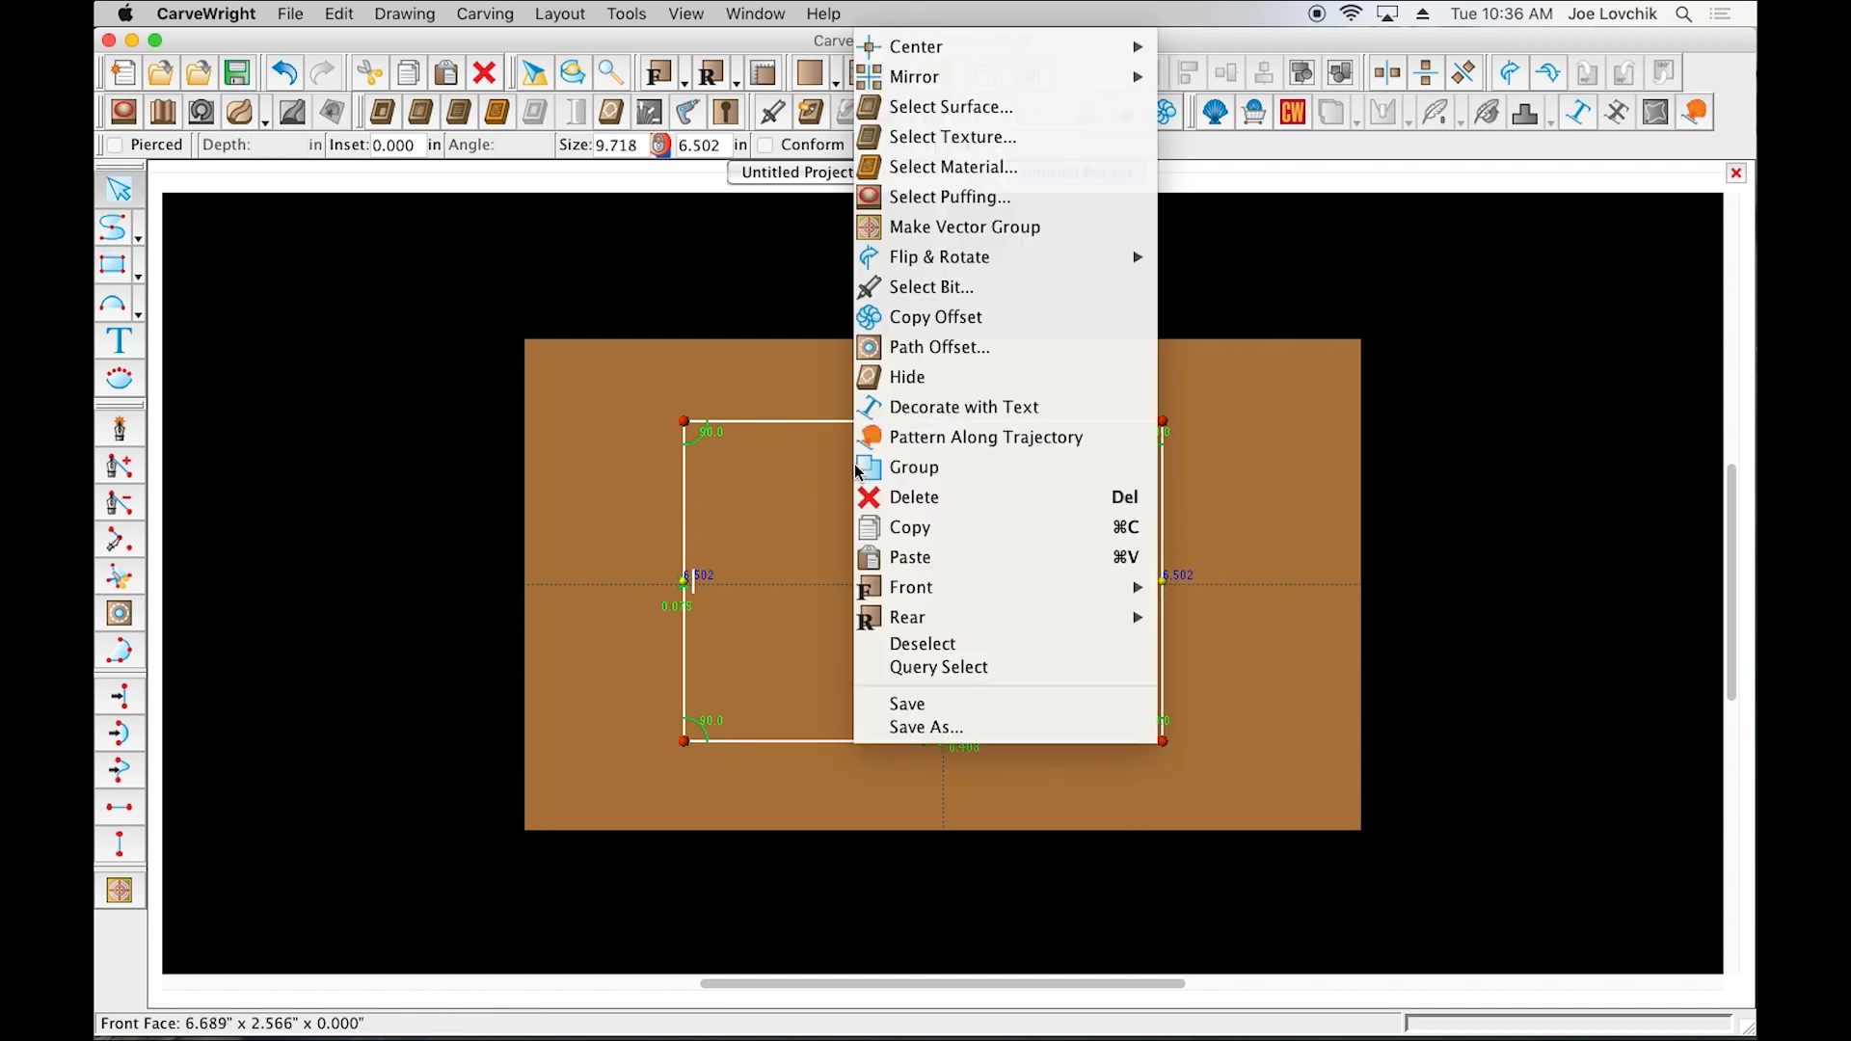
mouse_move(868, 274)
mouse_move(964, 47)
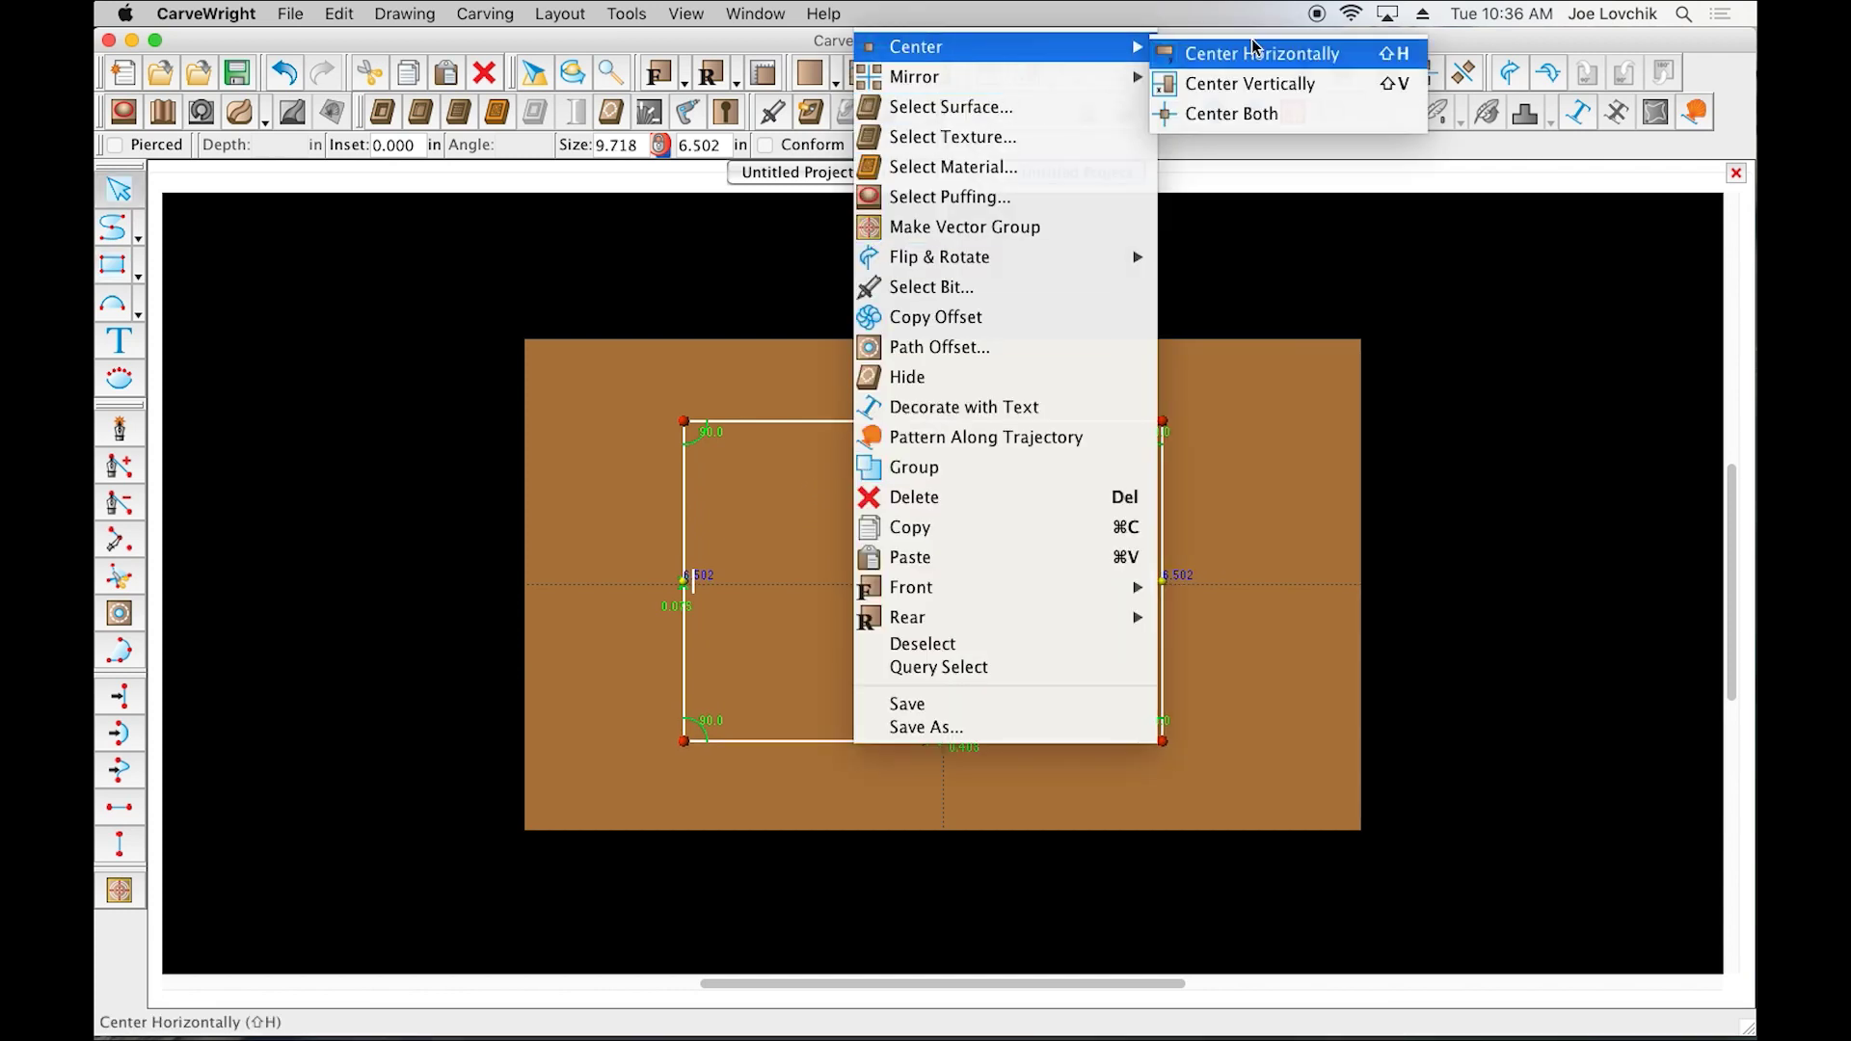
click(1231, 113)
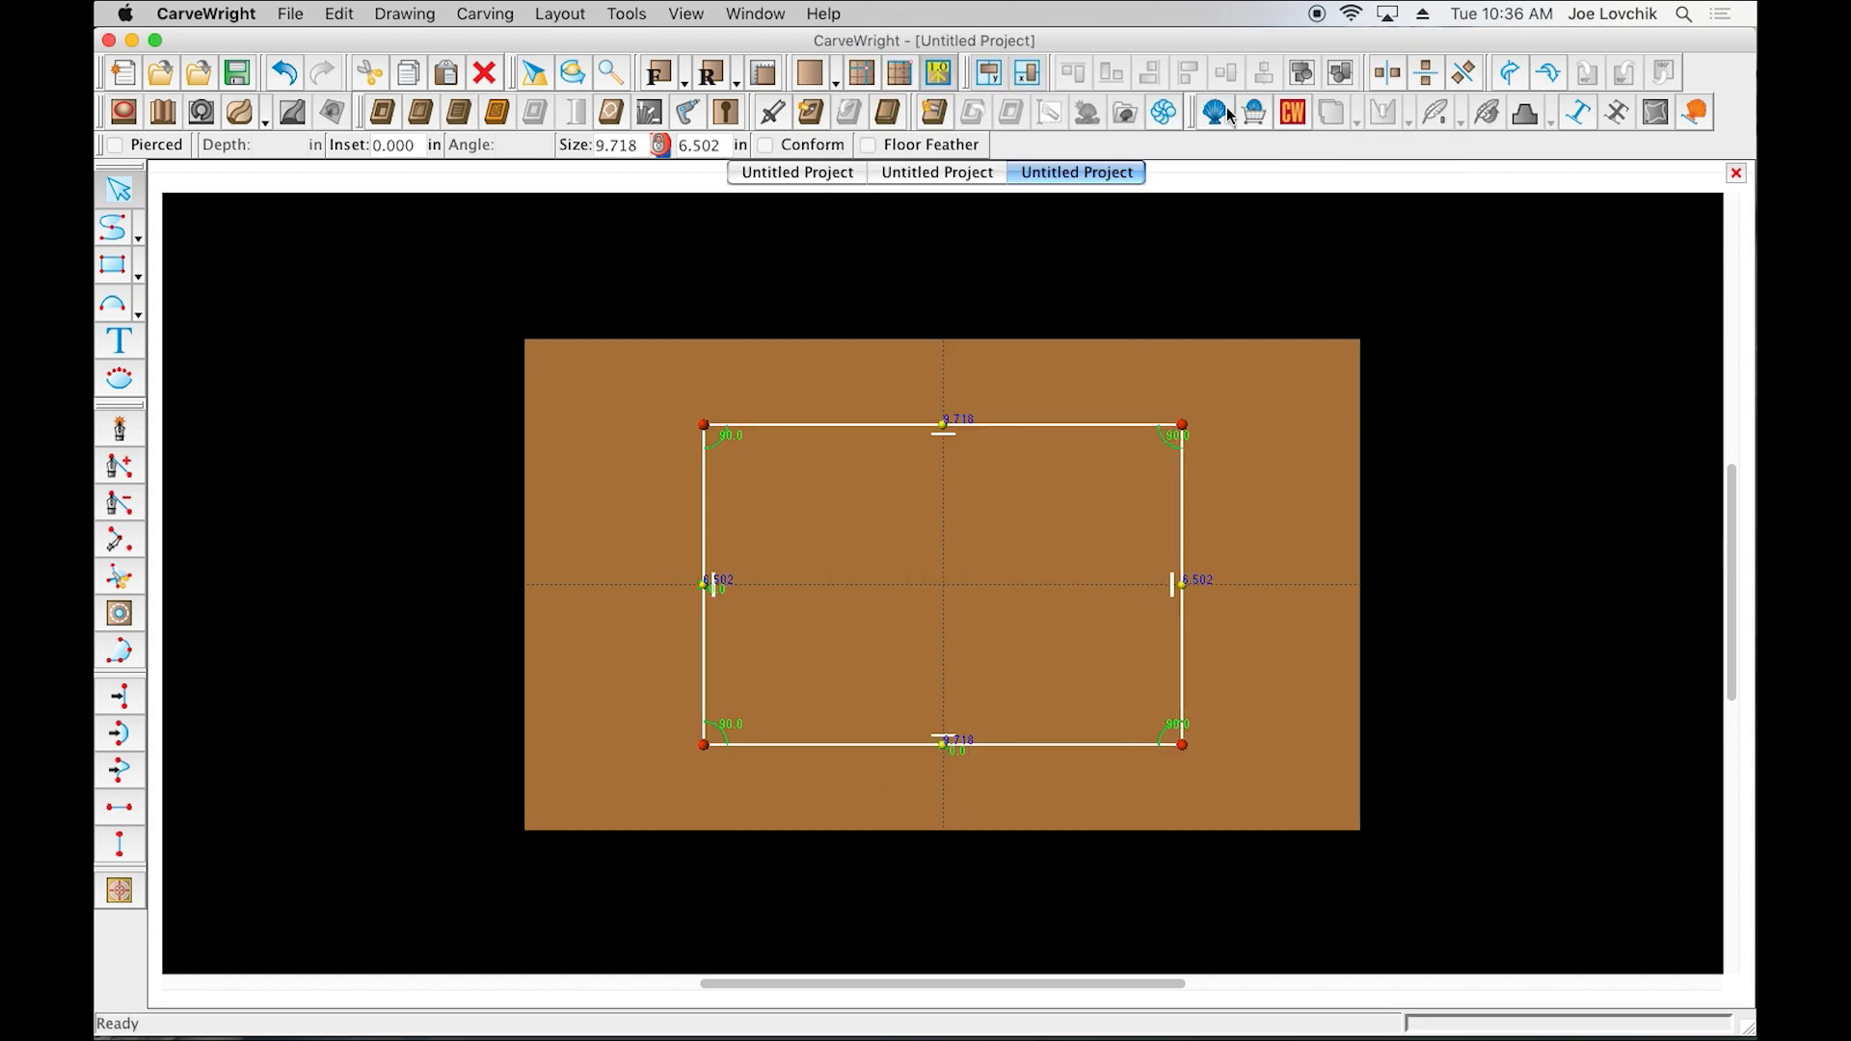
Resize the rectangle to 10 in wide by 8 in high
click(622, 147)
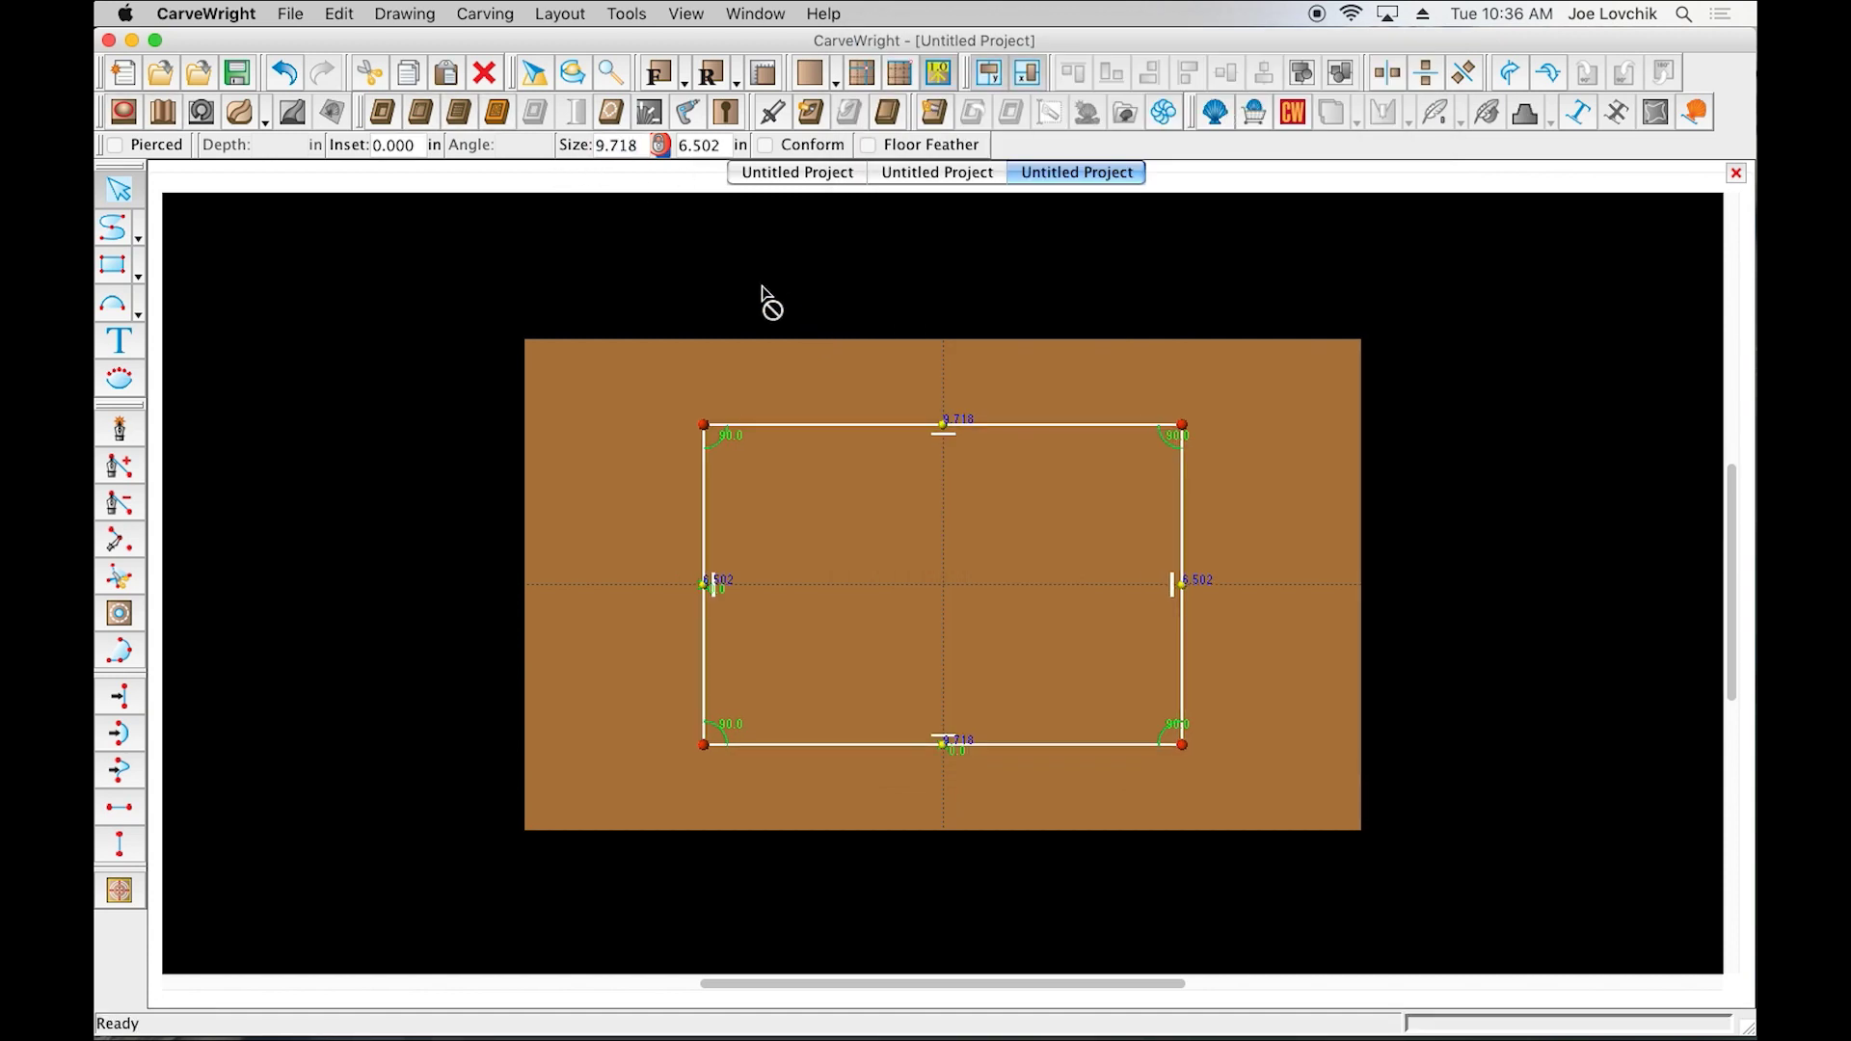
double_click(615, 145)
text(10)
key(Return)
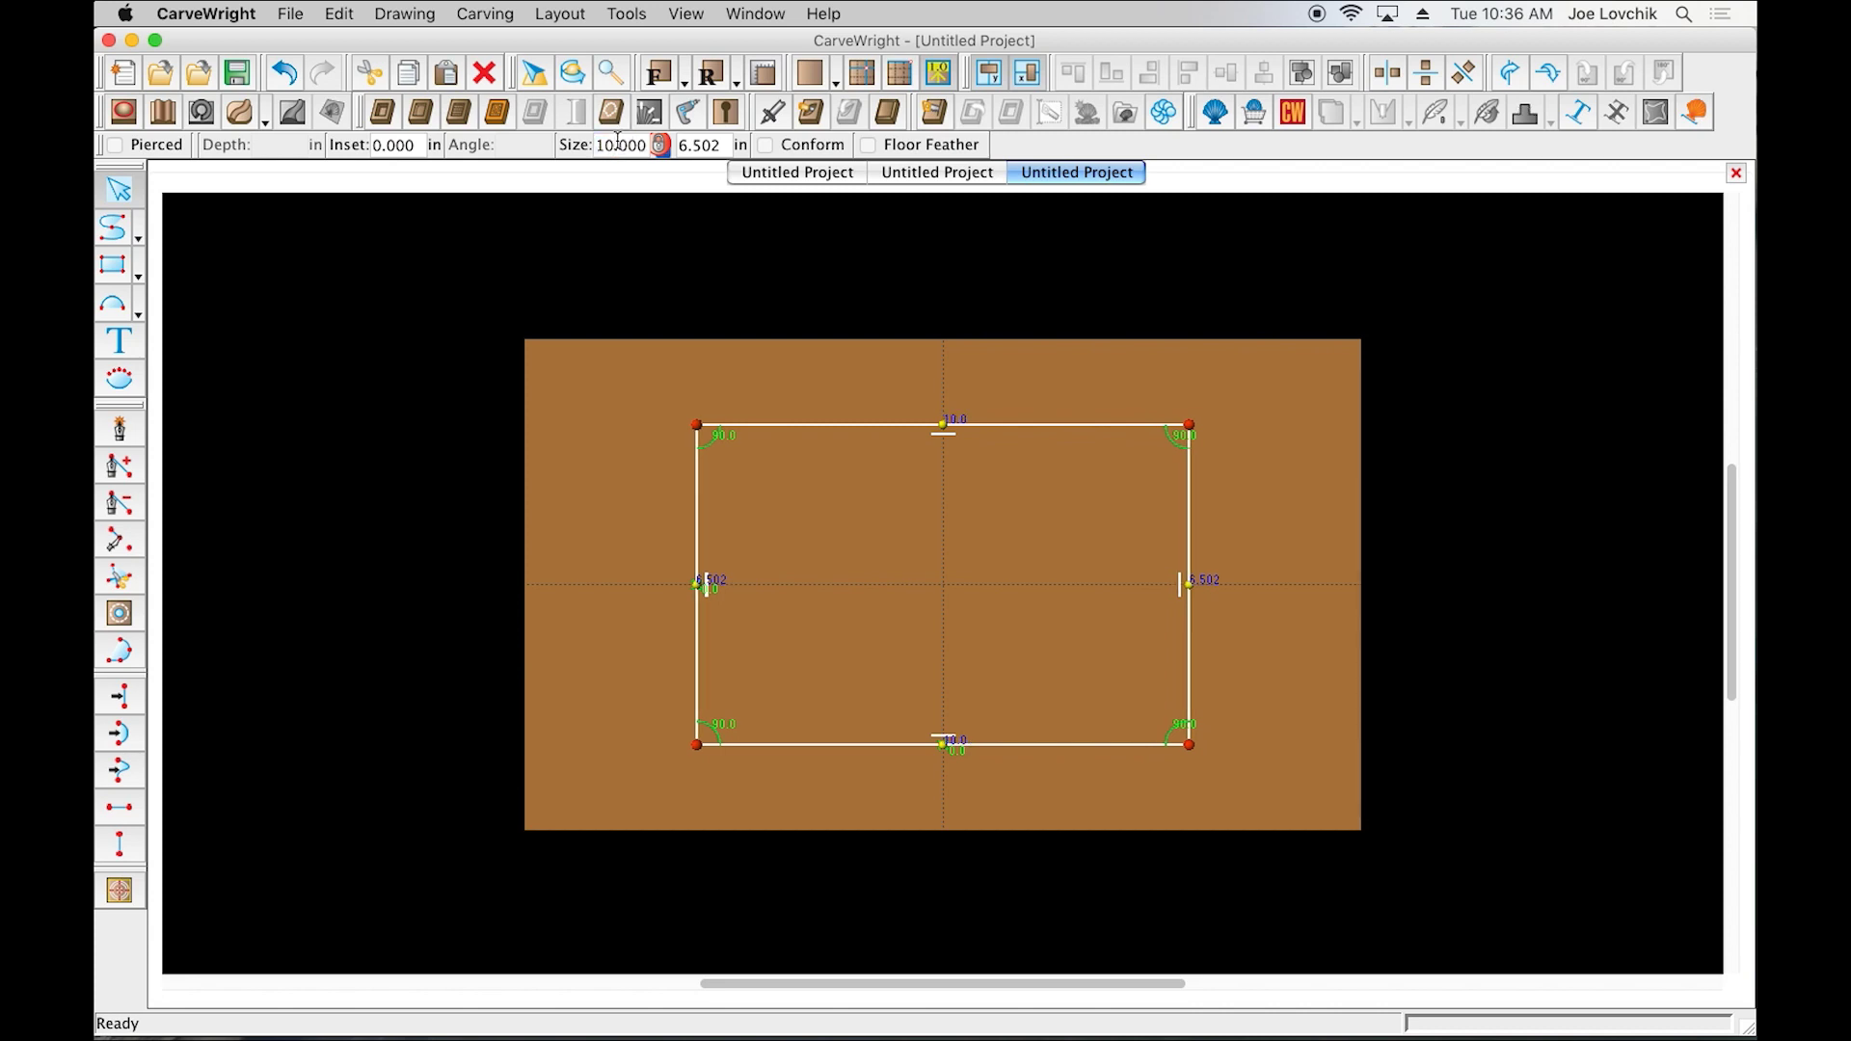
double_click(708, 145)
text(8)
key(Return)
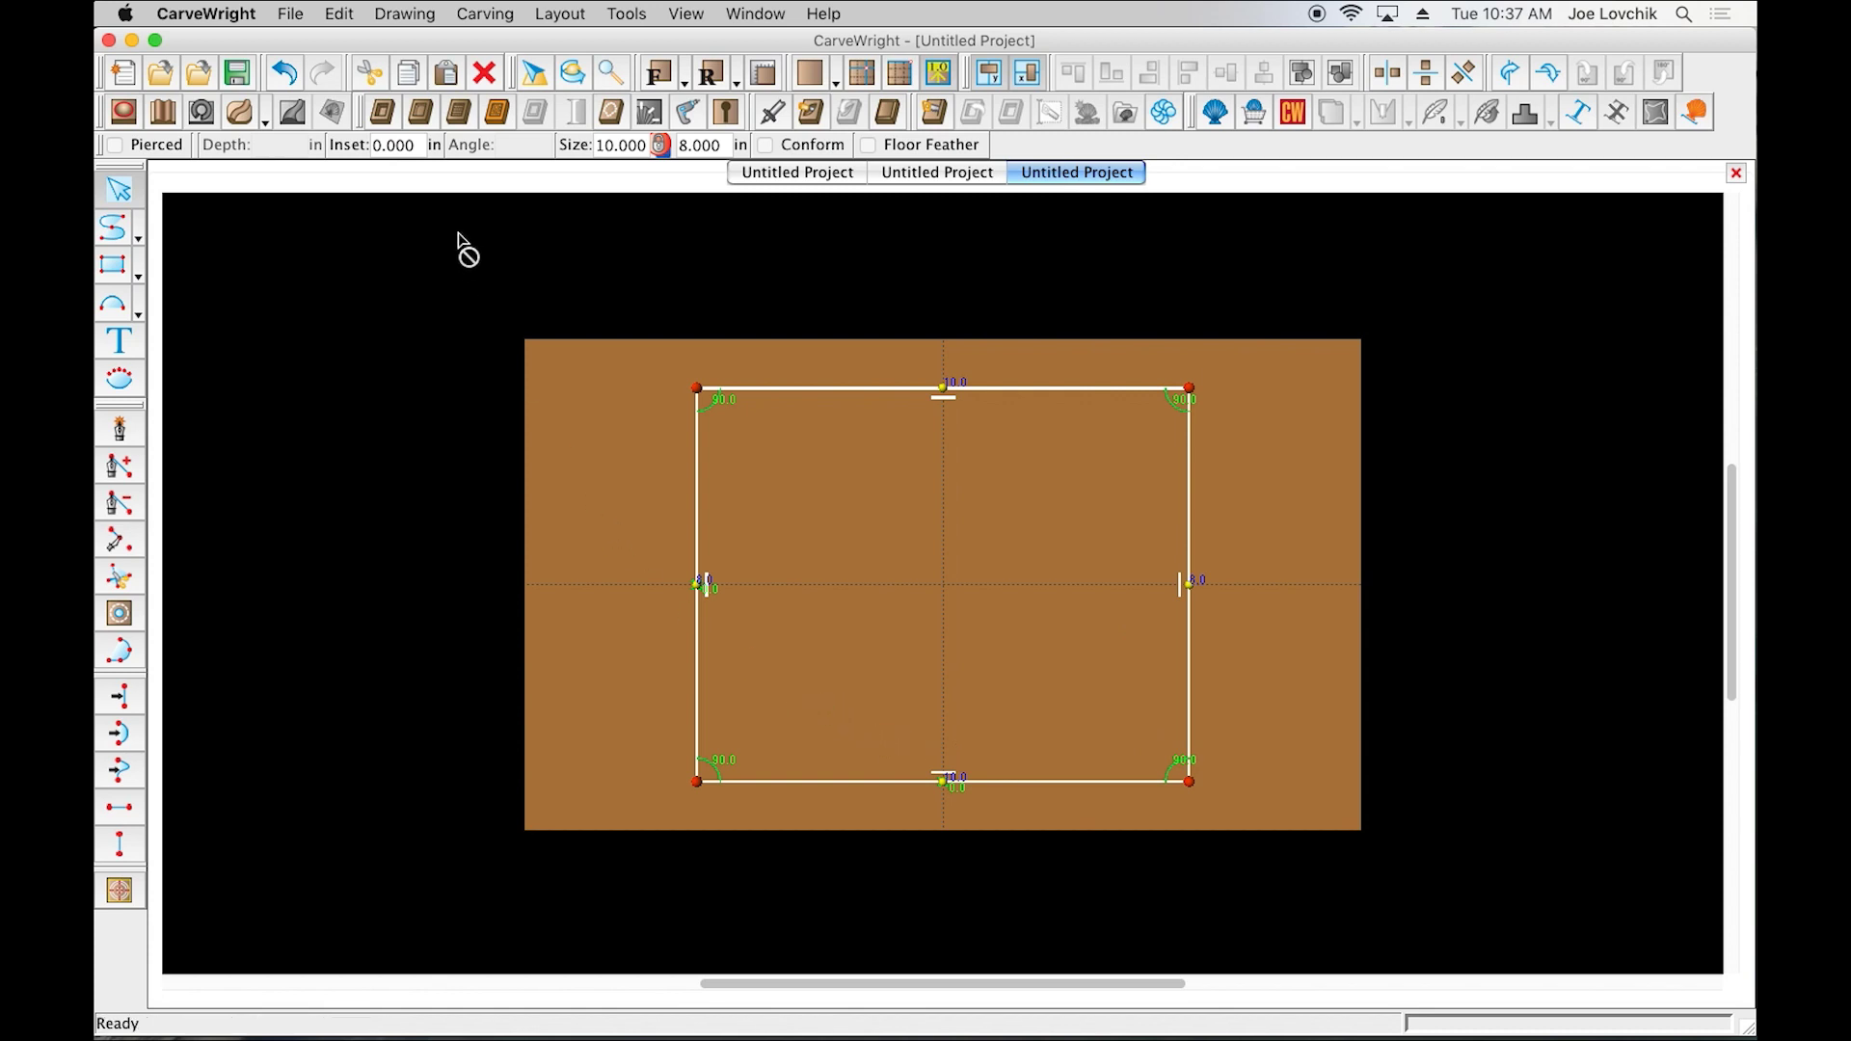
click(382, 117)
click(1061, 710)
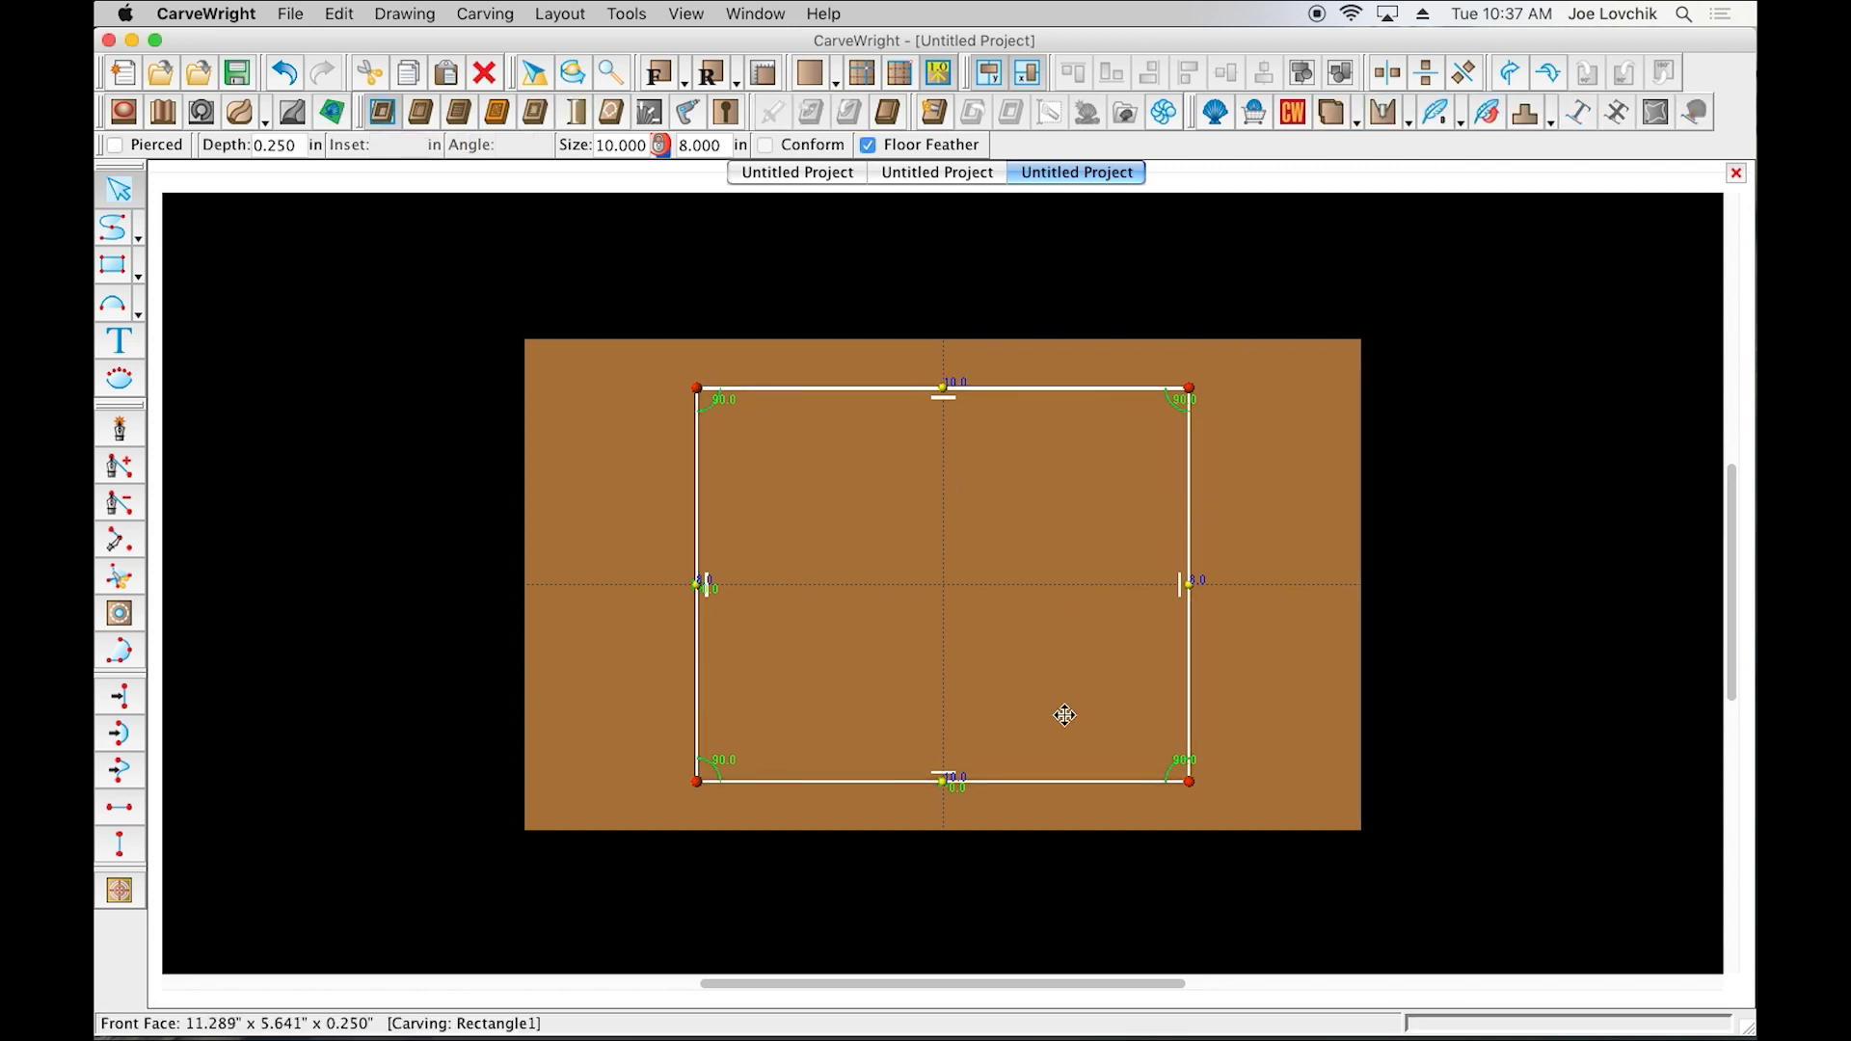
click(1281, 514)
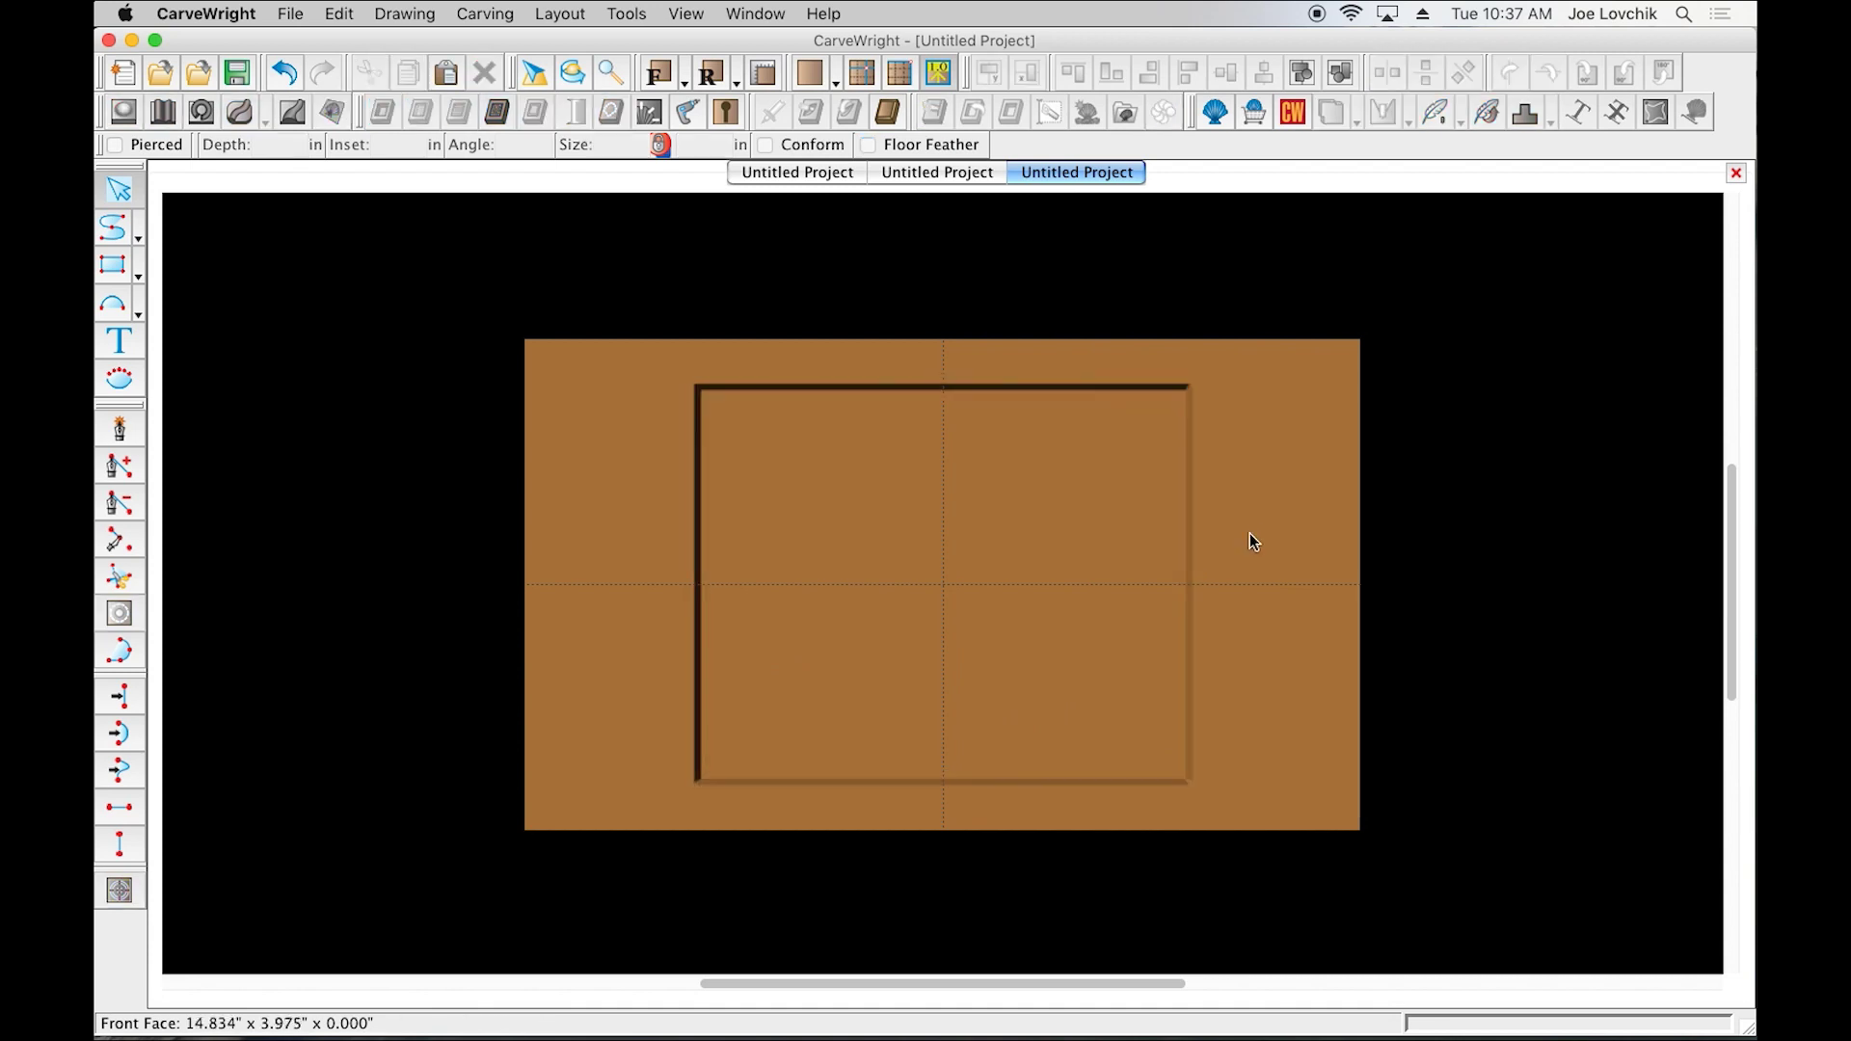
click(1188, 453)
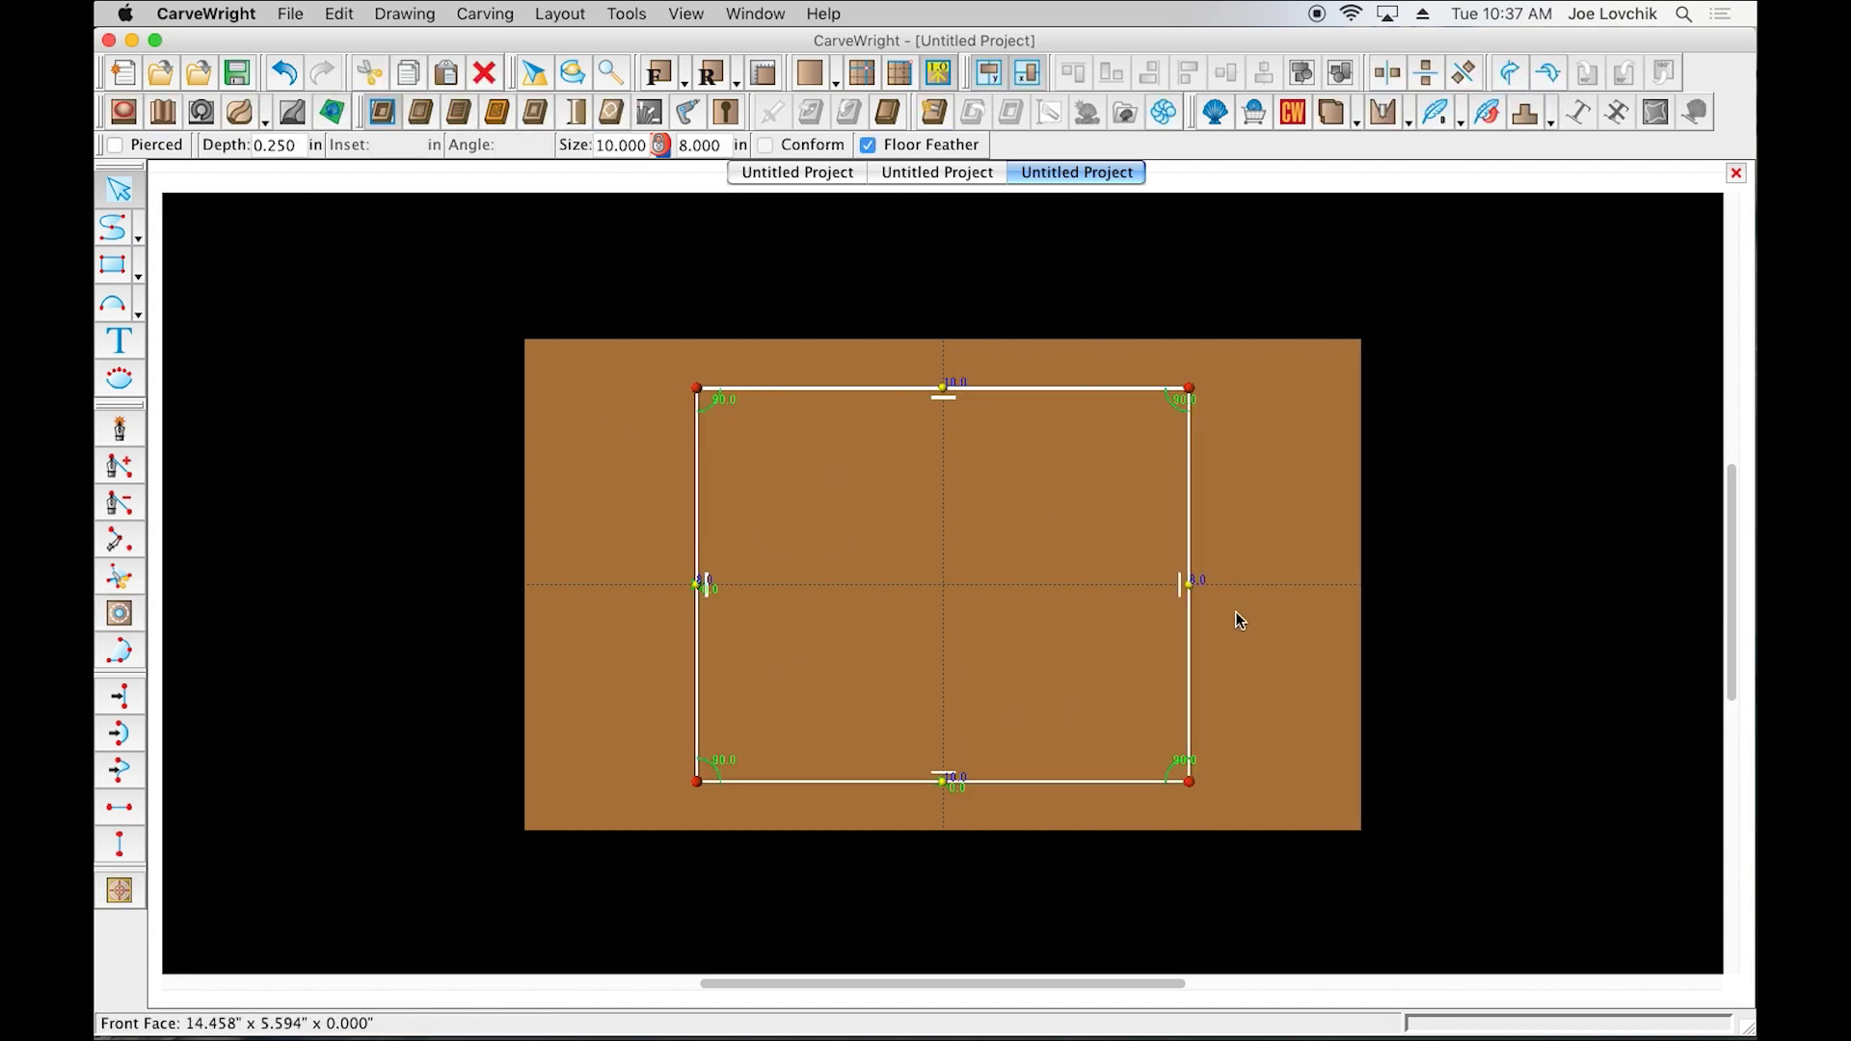
right_drag(1140, 628, 1195, 482)
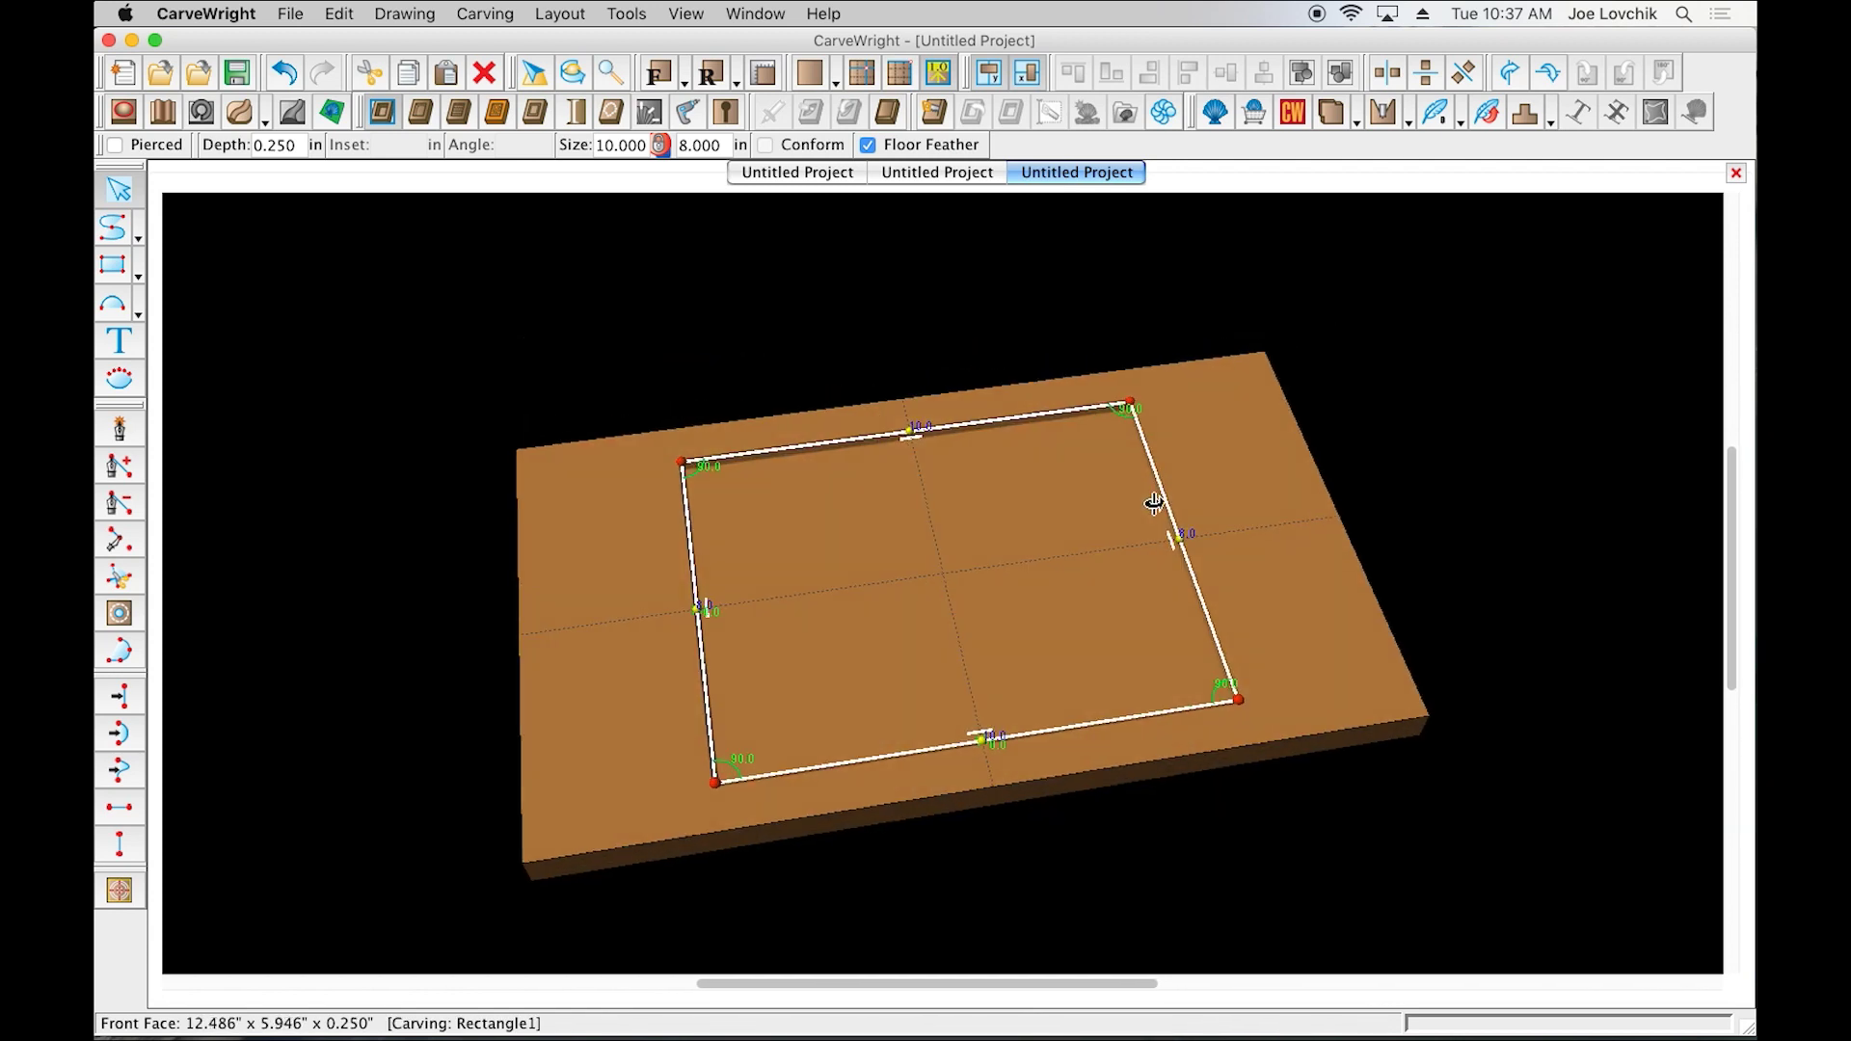
click(969, 663)
right_drag(970, 663, 1388, 564)
right_drag(1363, 640, 765, 686)
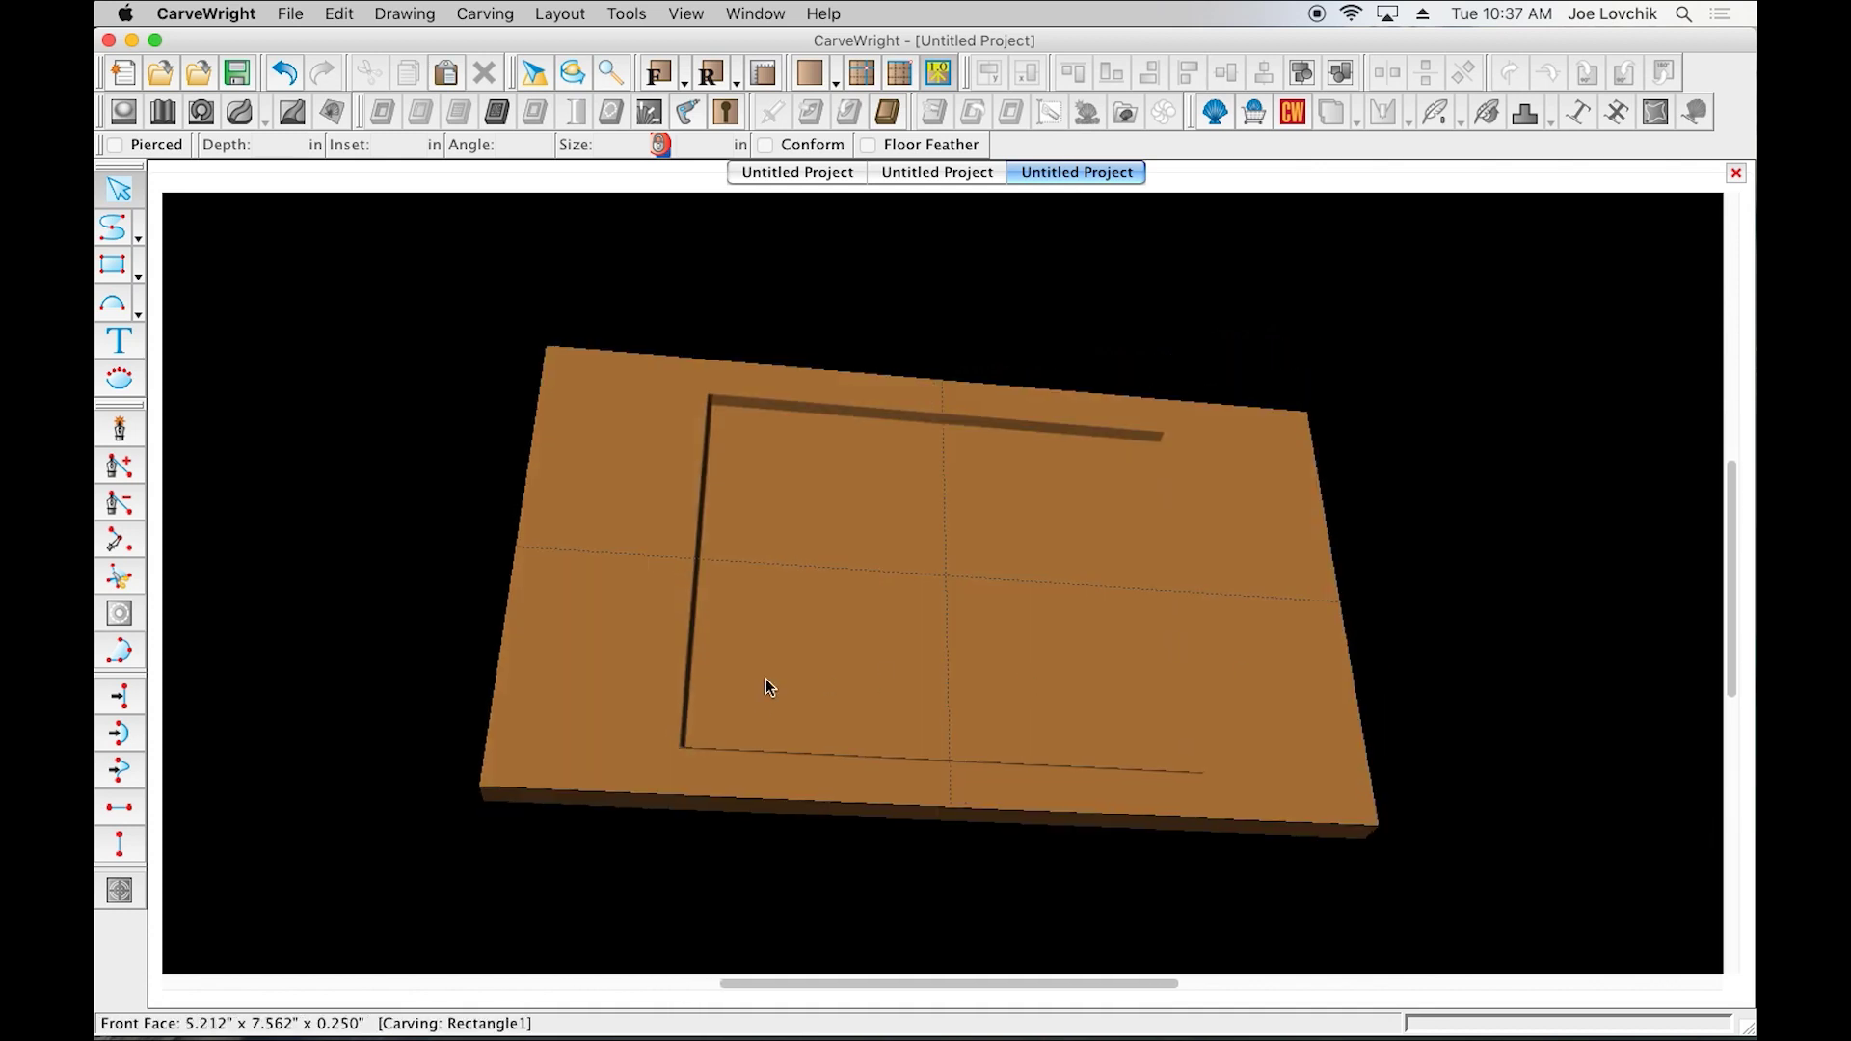
right_drag(1260, 678, 1240, 573)
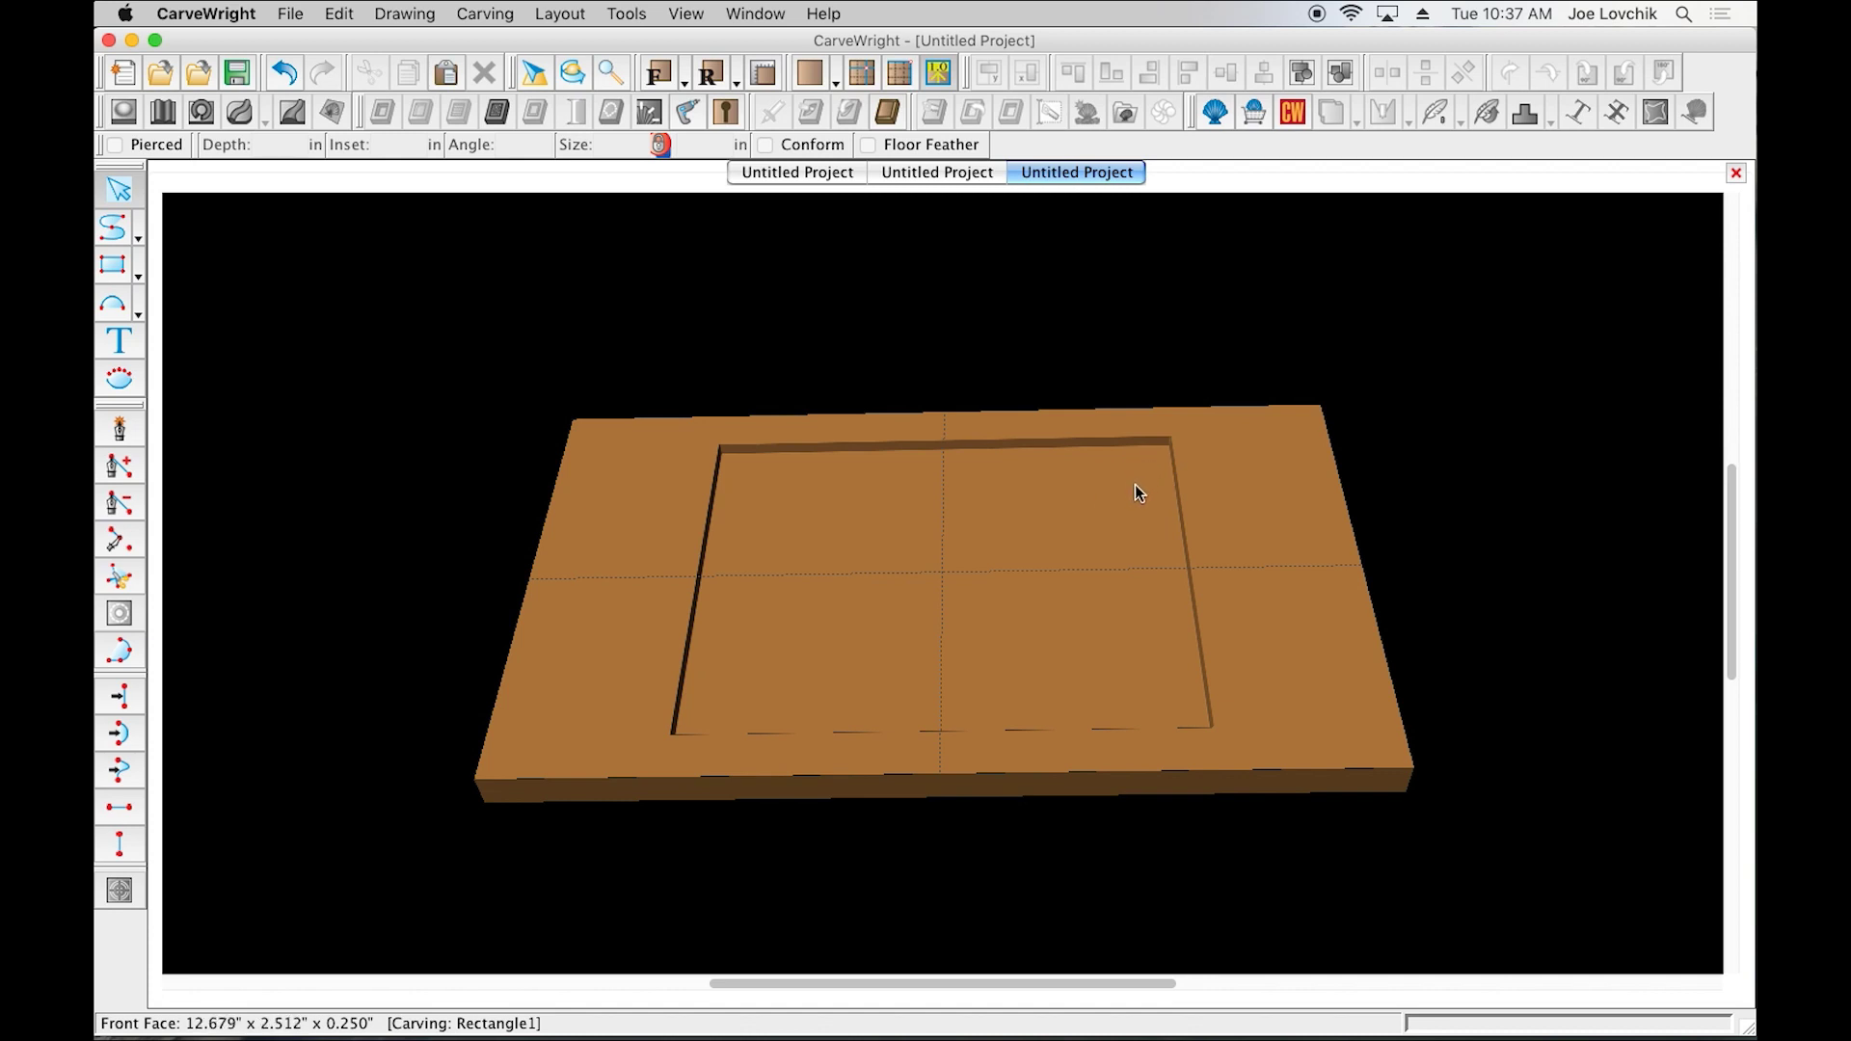
drag(1190, 599, 1217, 634)
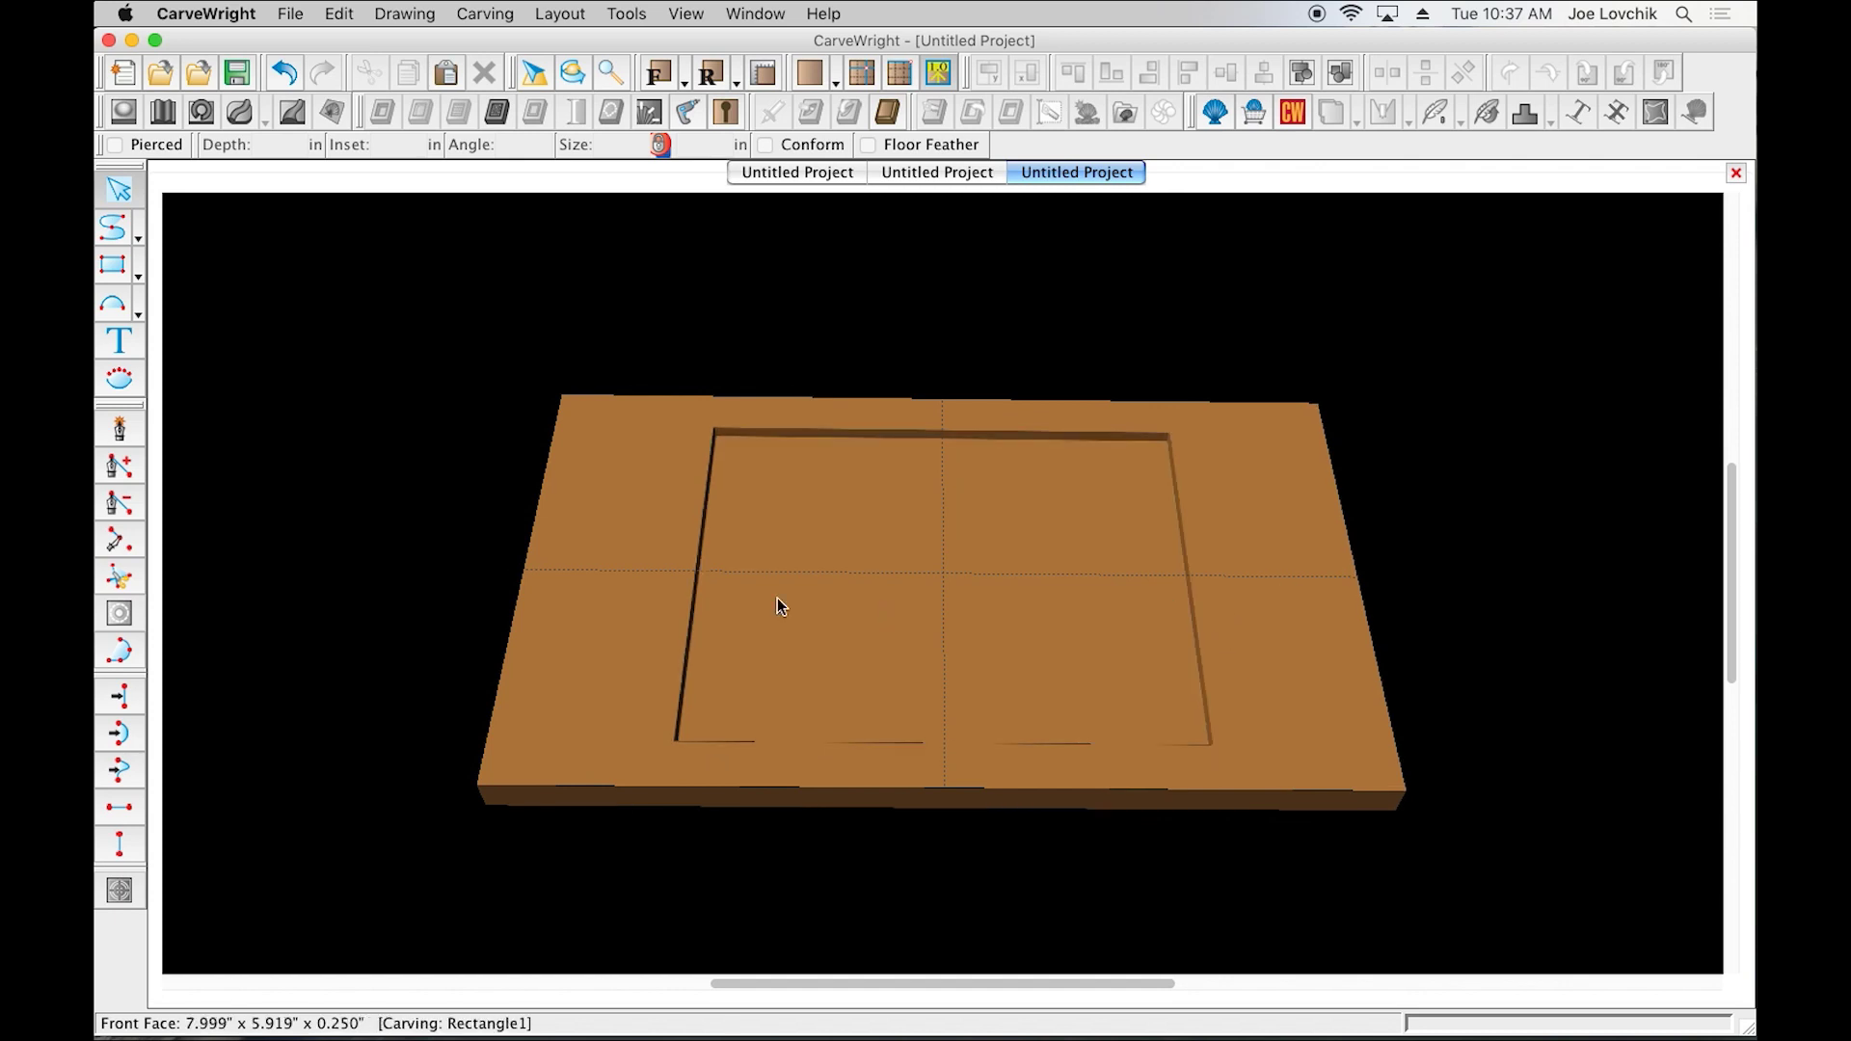
mouse_move(905, 651)
mouse_down()
mouse_move(901, 743)
mouse_move(901, 604)
mouse_move(887, 662)
mouse_up()
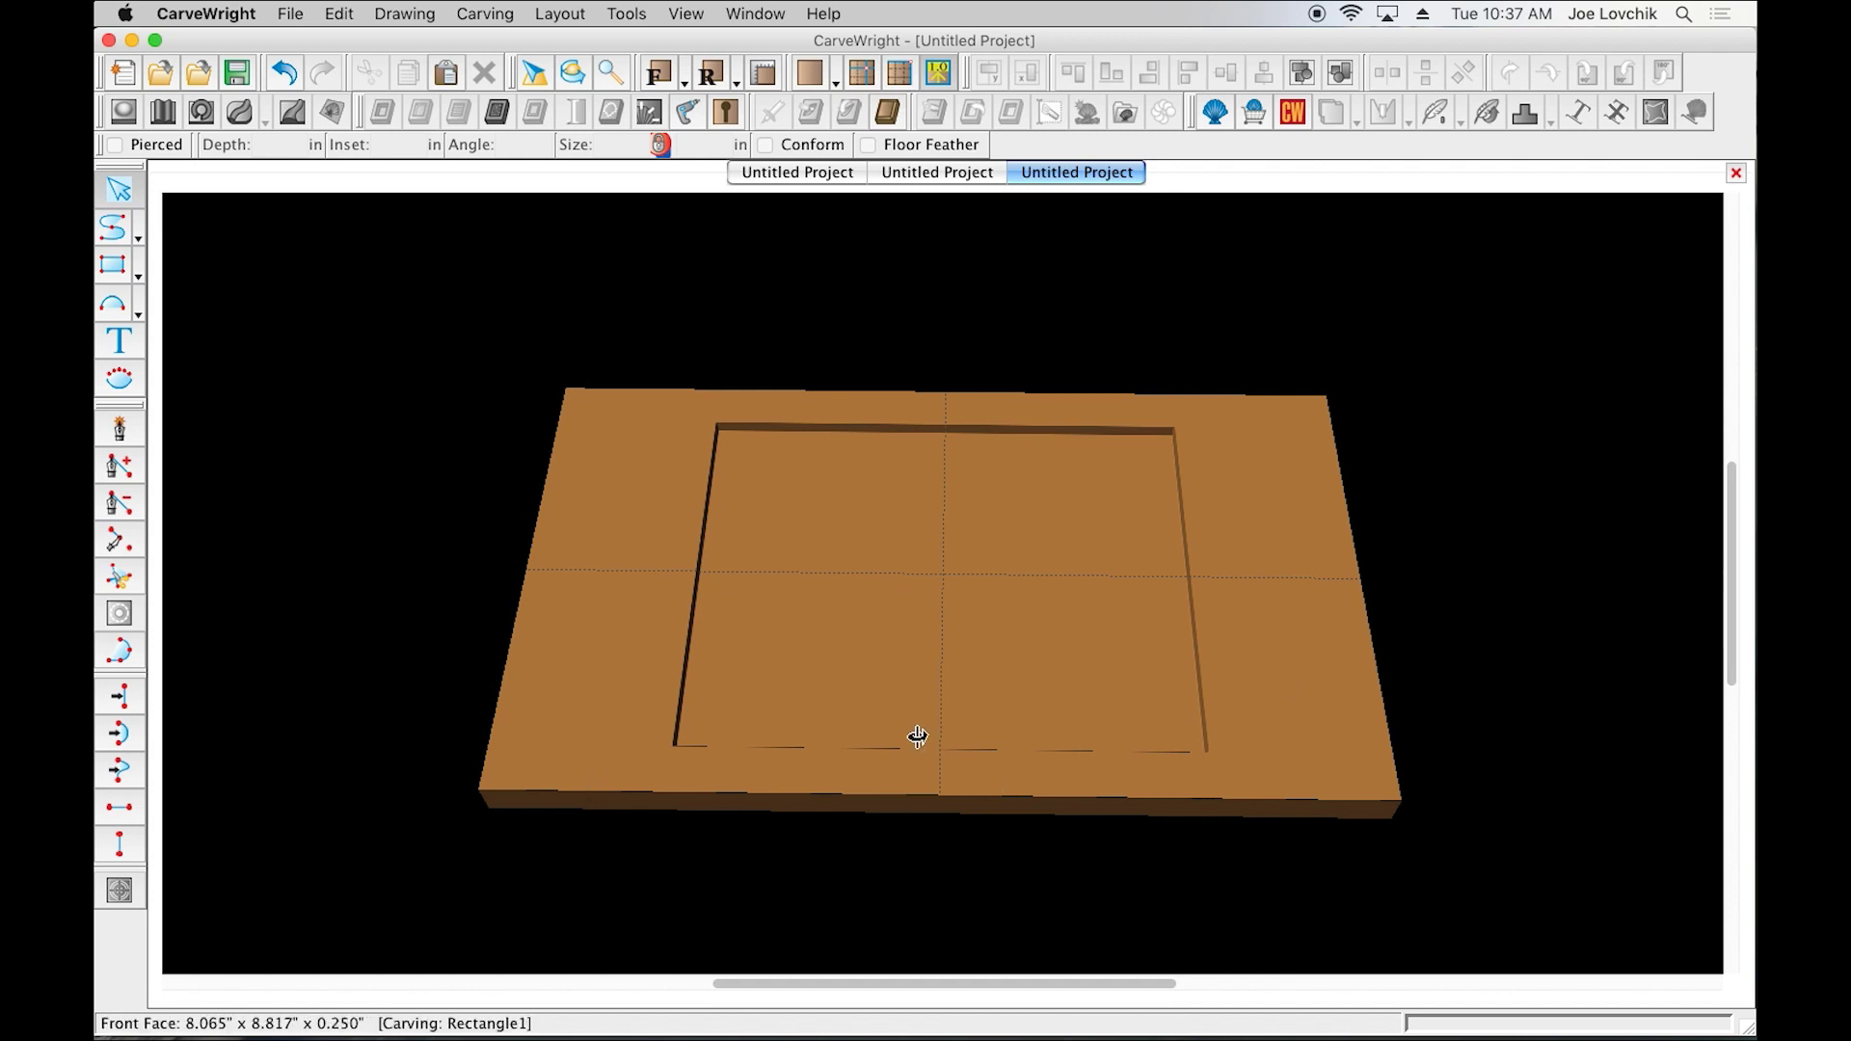
drag(917, 736, 503, 795)
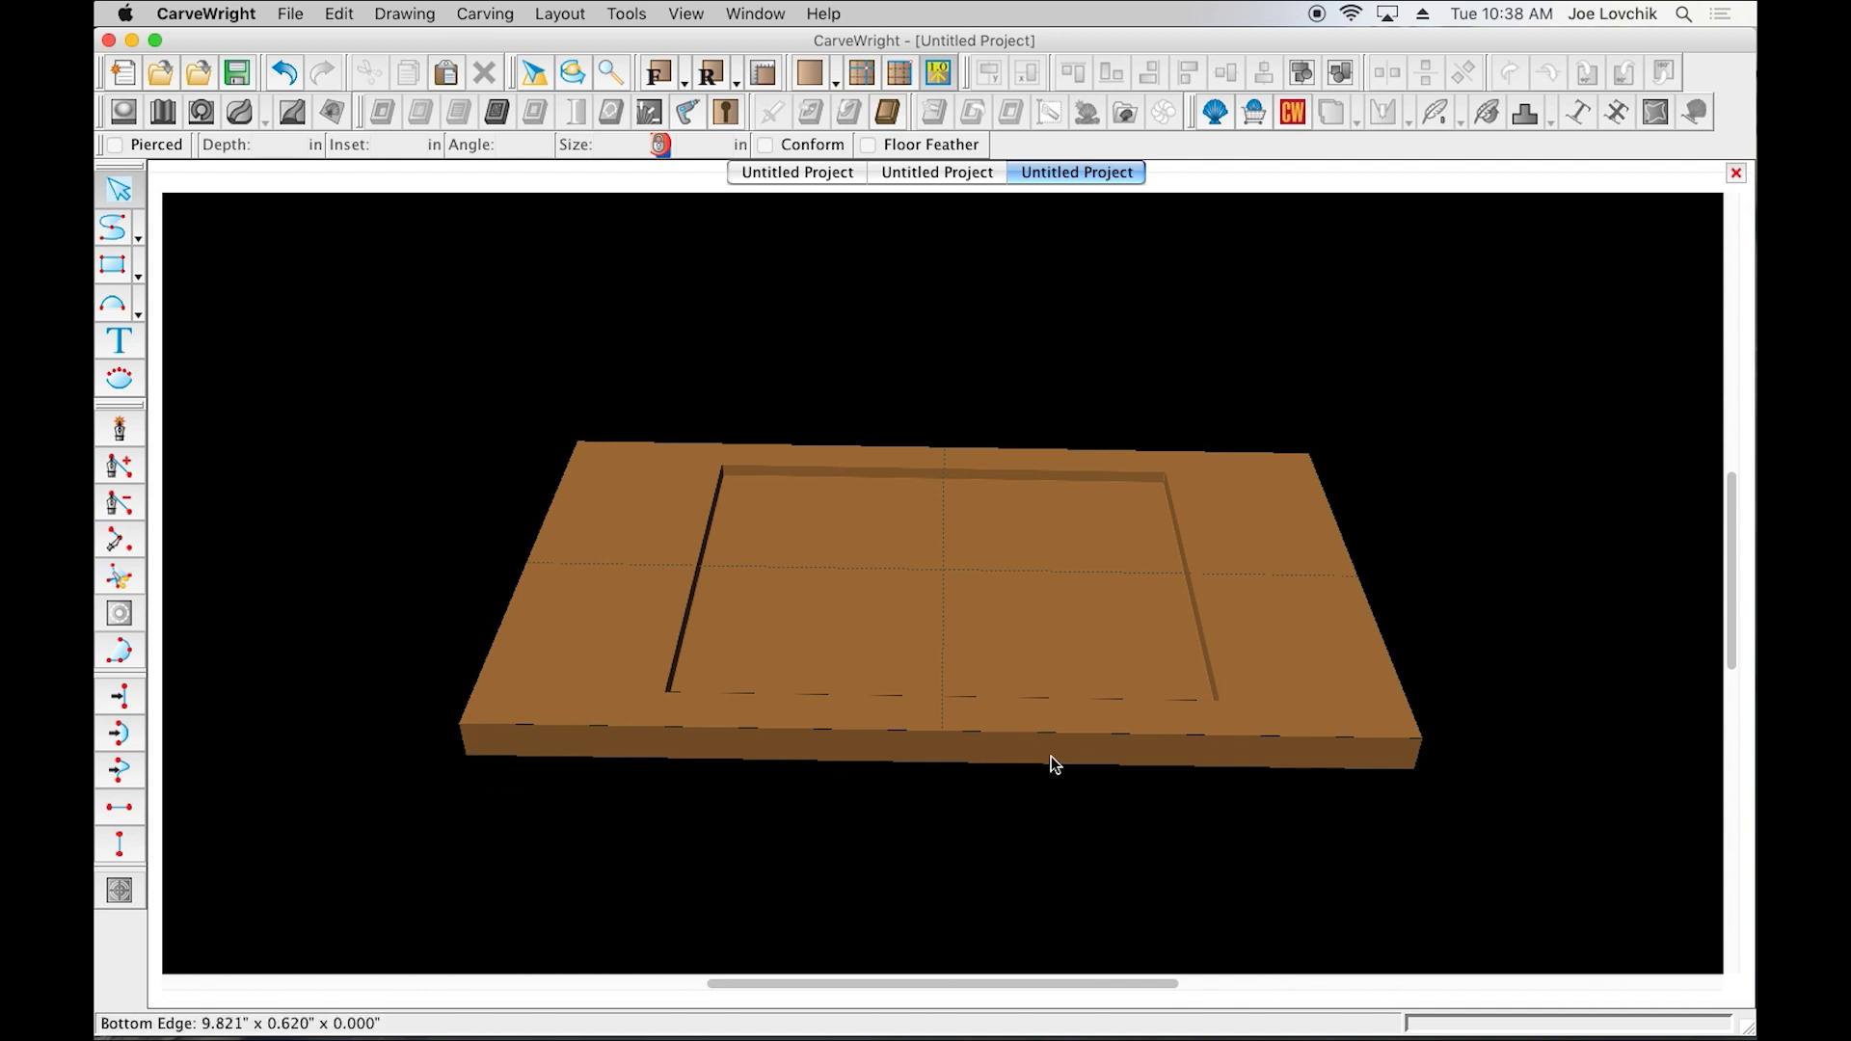
drag(1095, 694, 1004, 839)
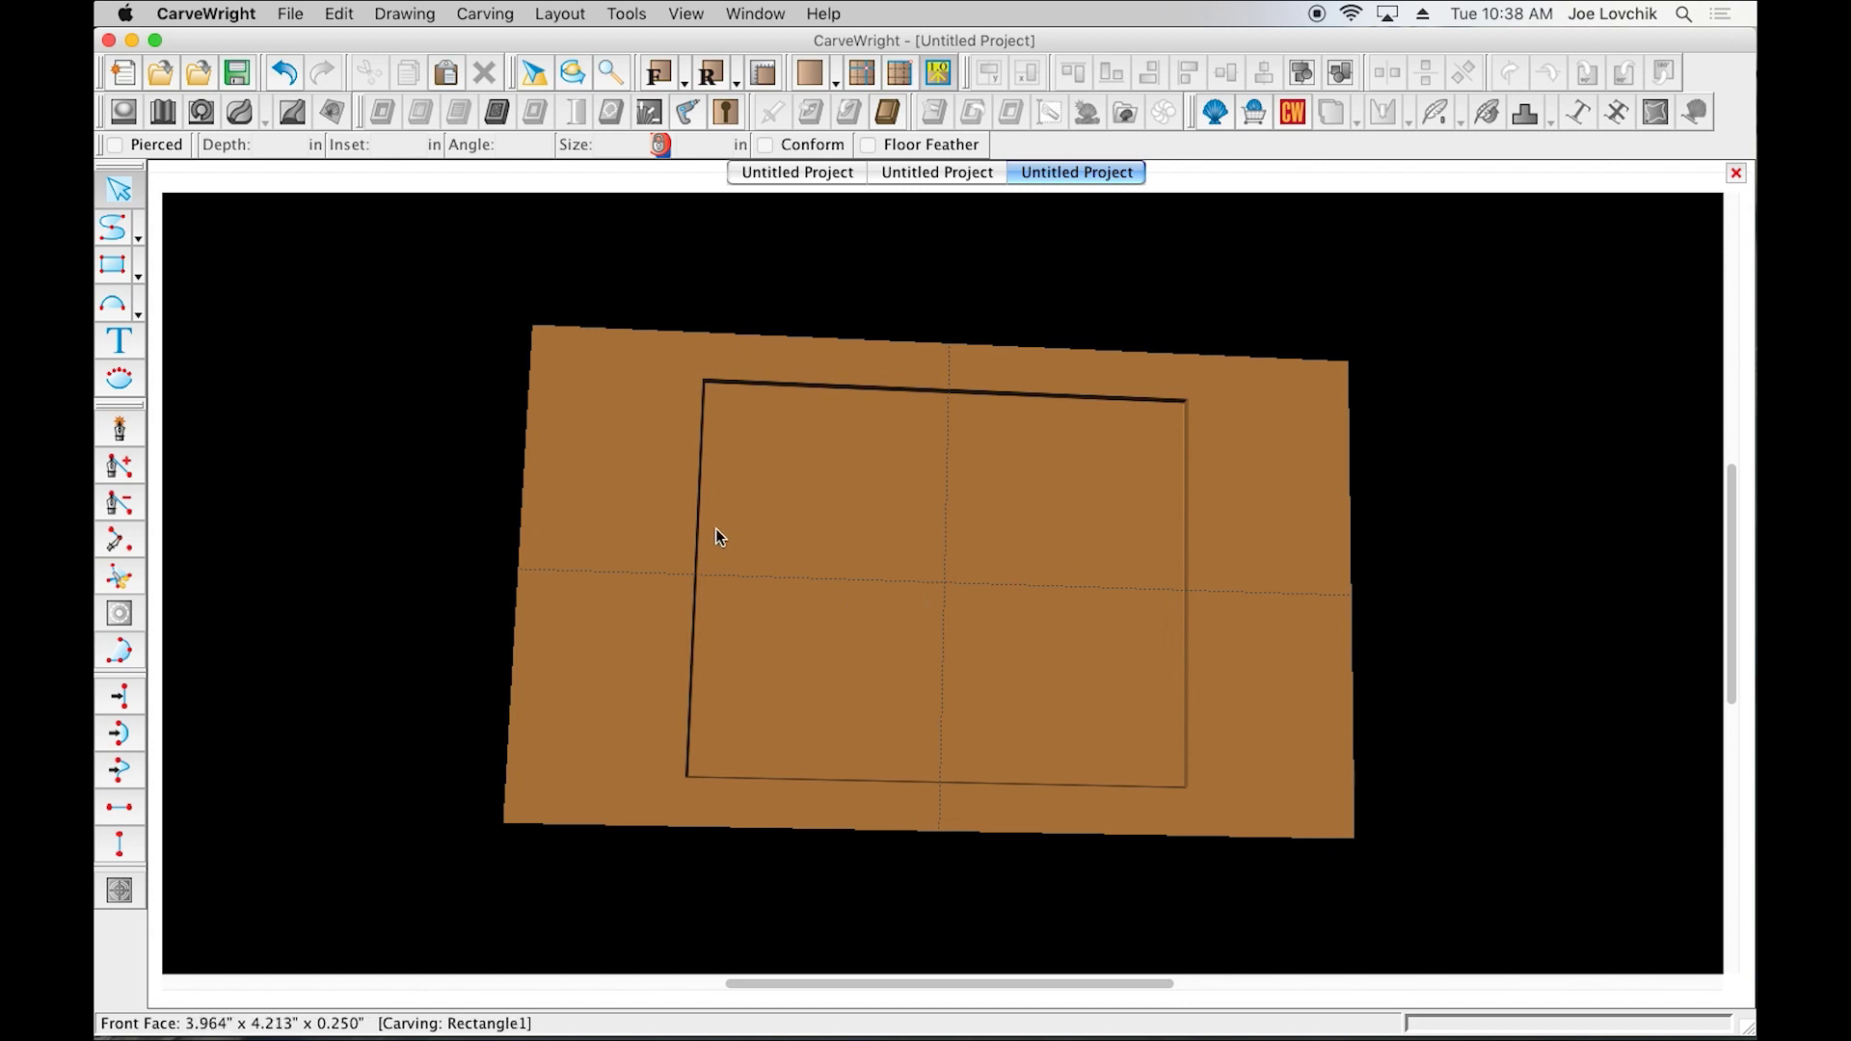
drag(644, 512, 620, 501)
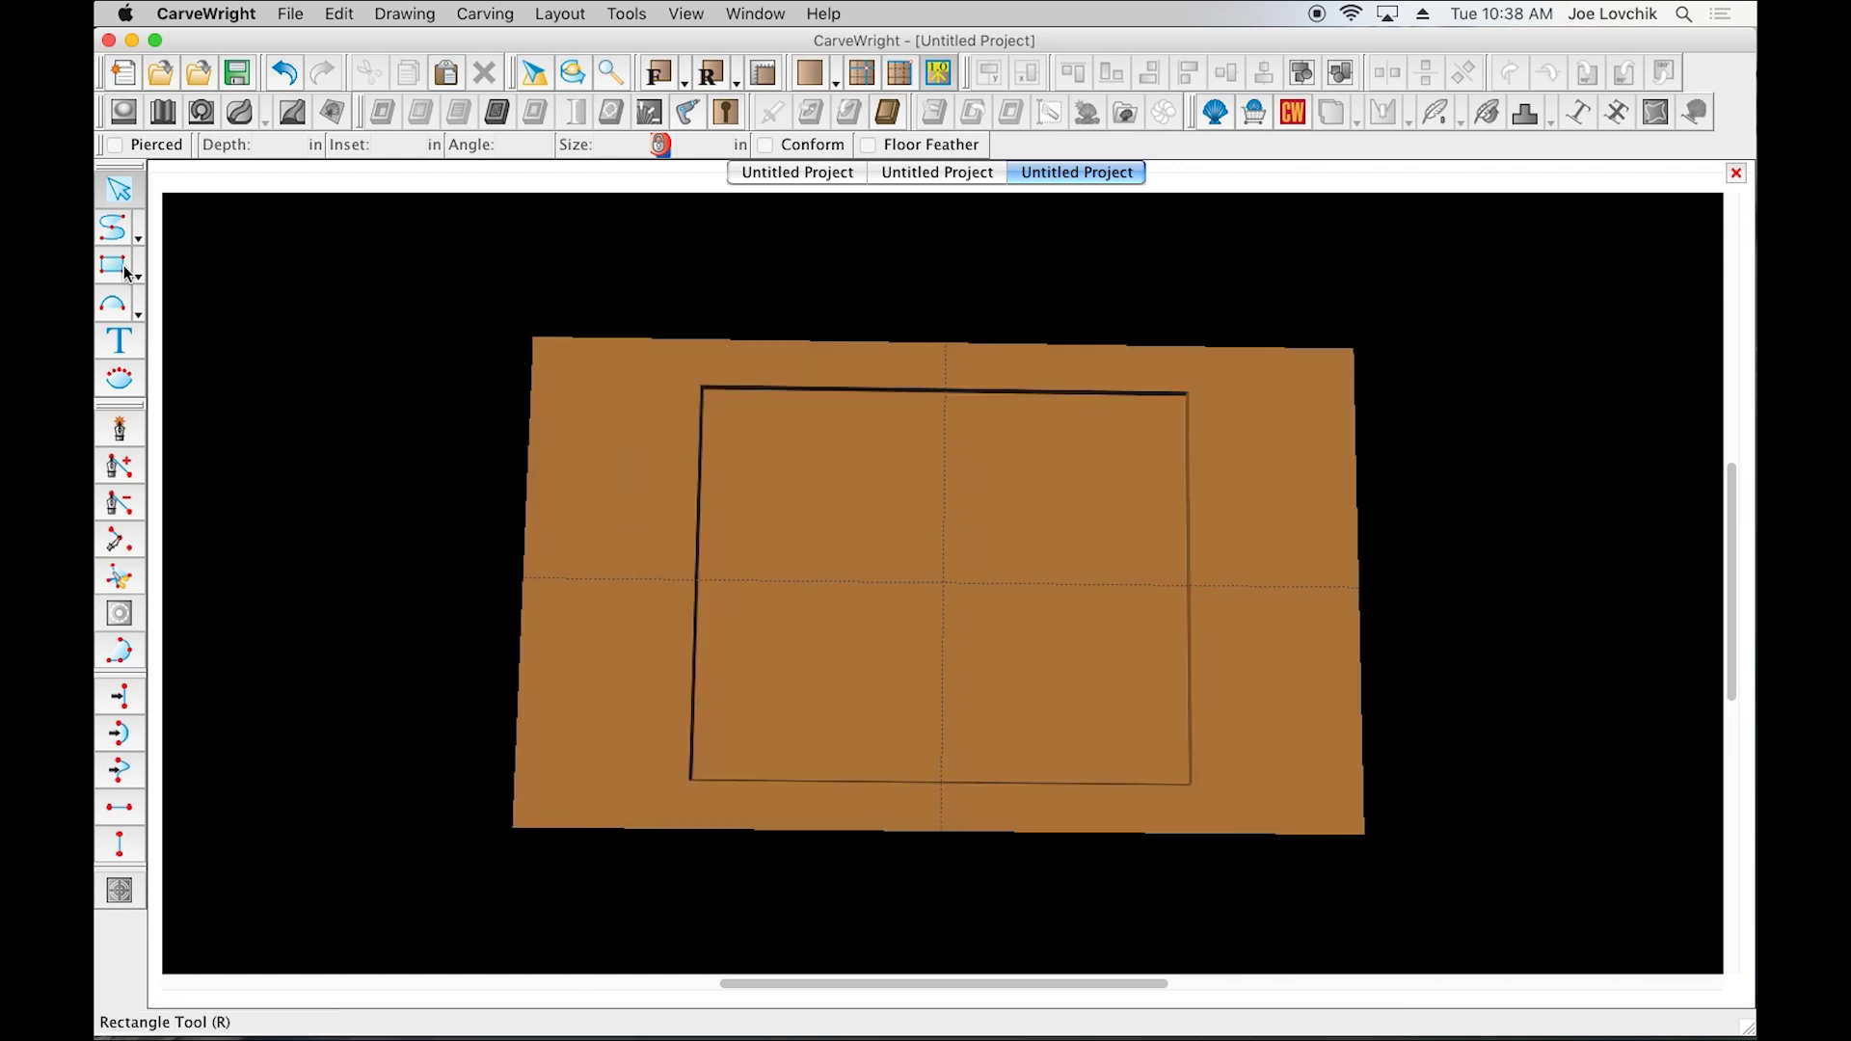
Draw a 1.5 in circle at the board's centre with the Circle tool
click(140, 312)
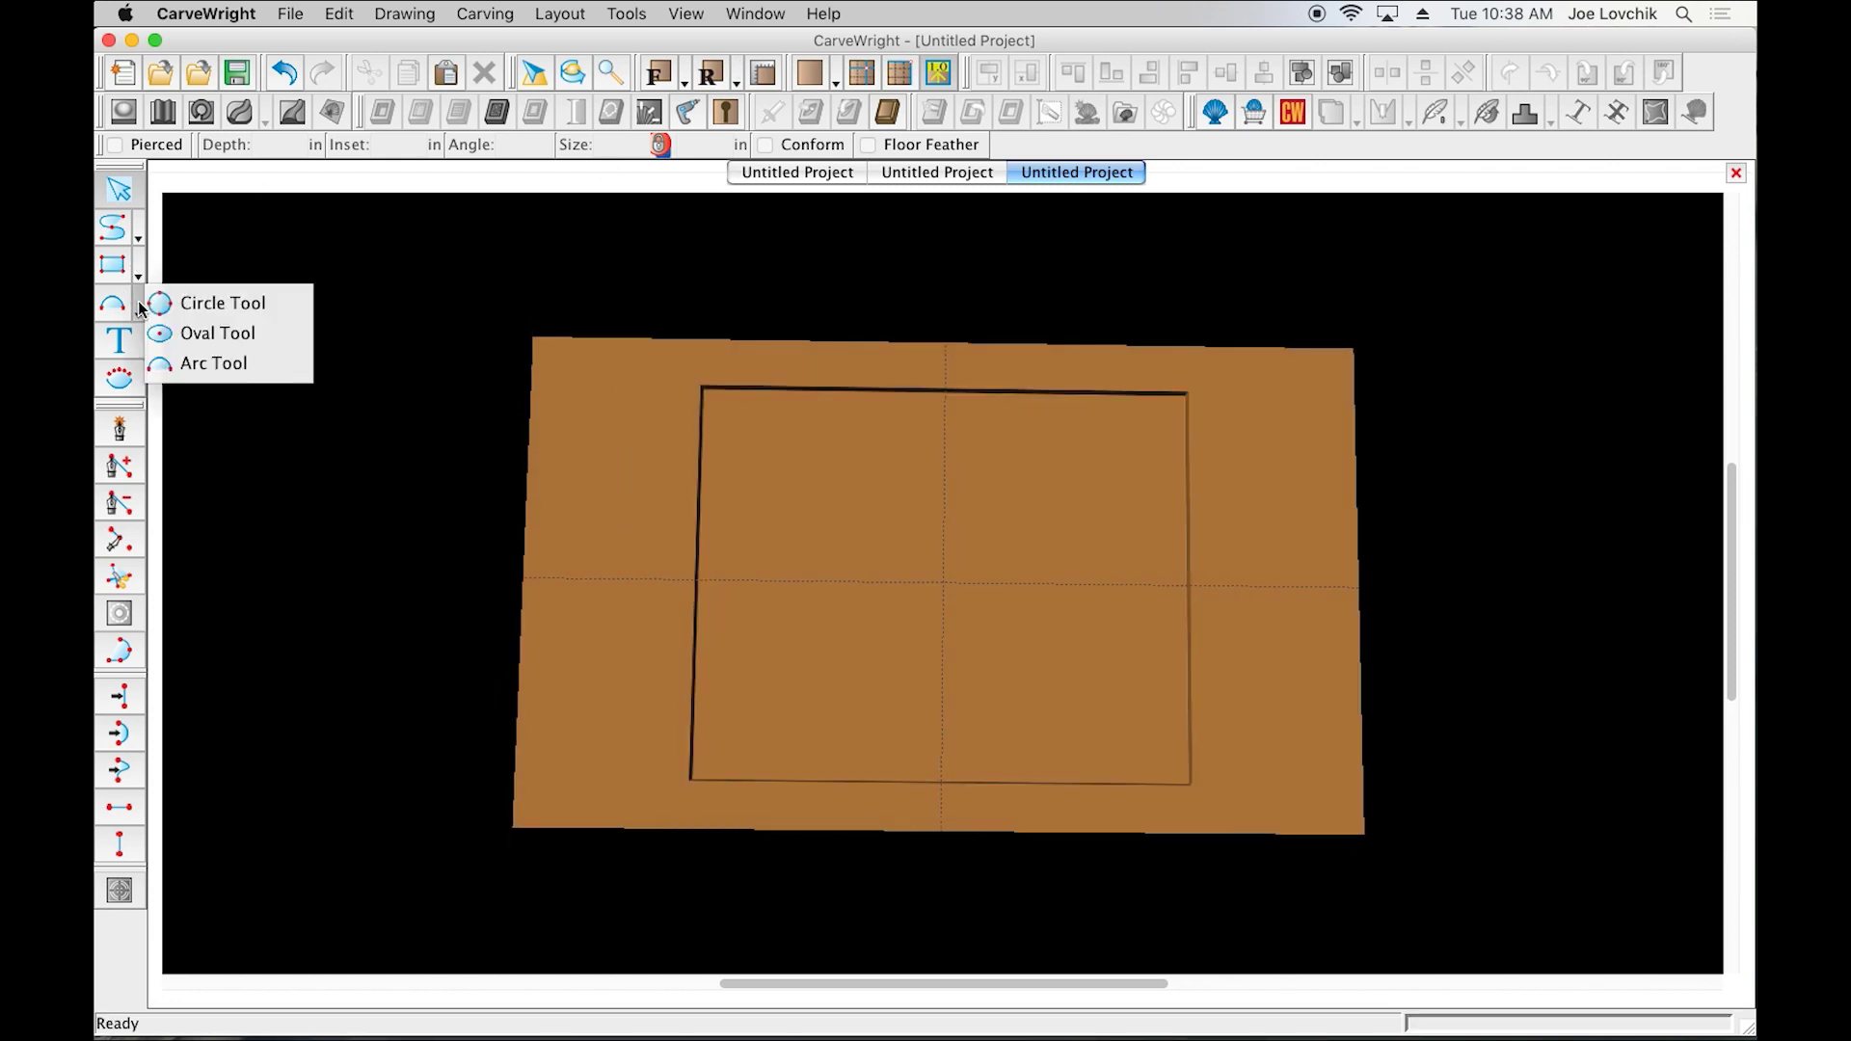
click(183, 303)
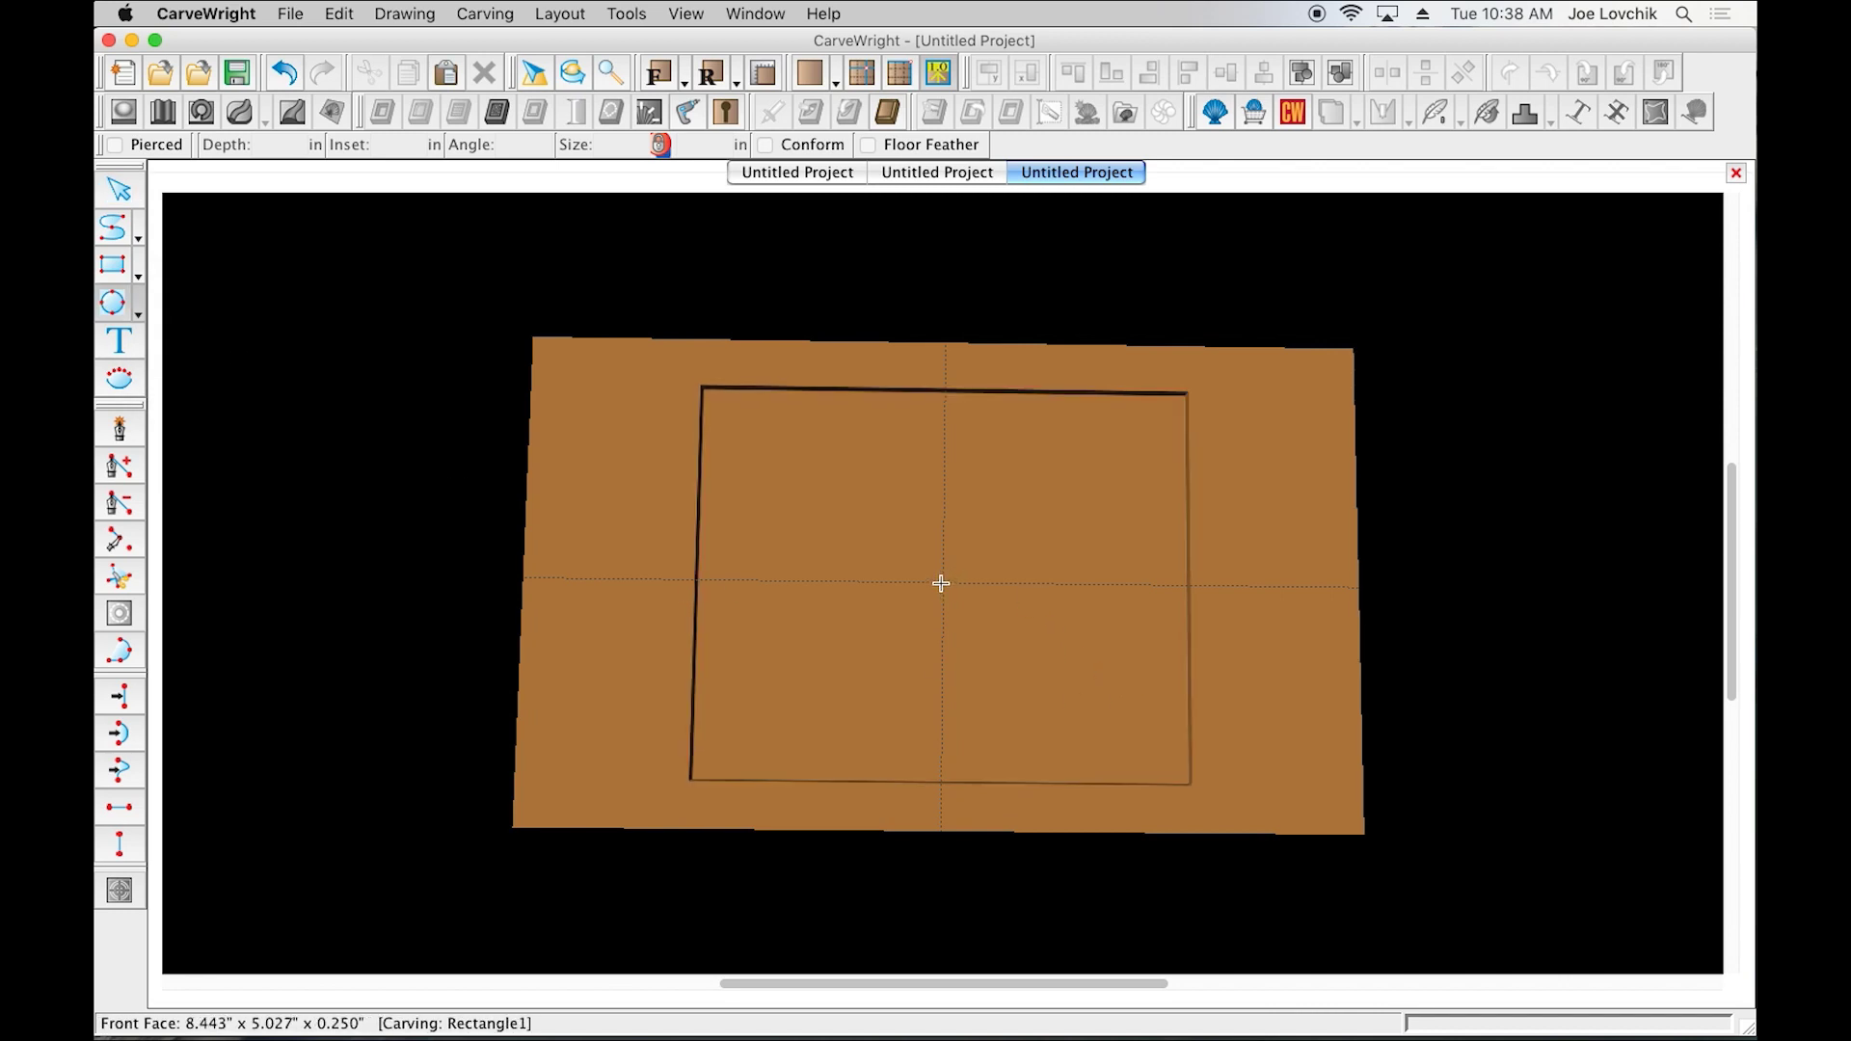
drag(941, 582, 969, 608)
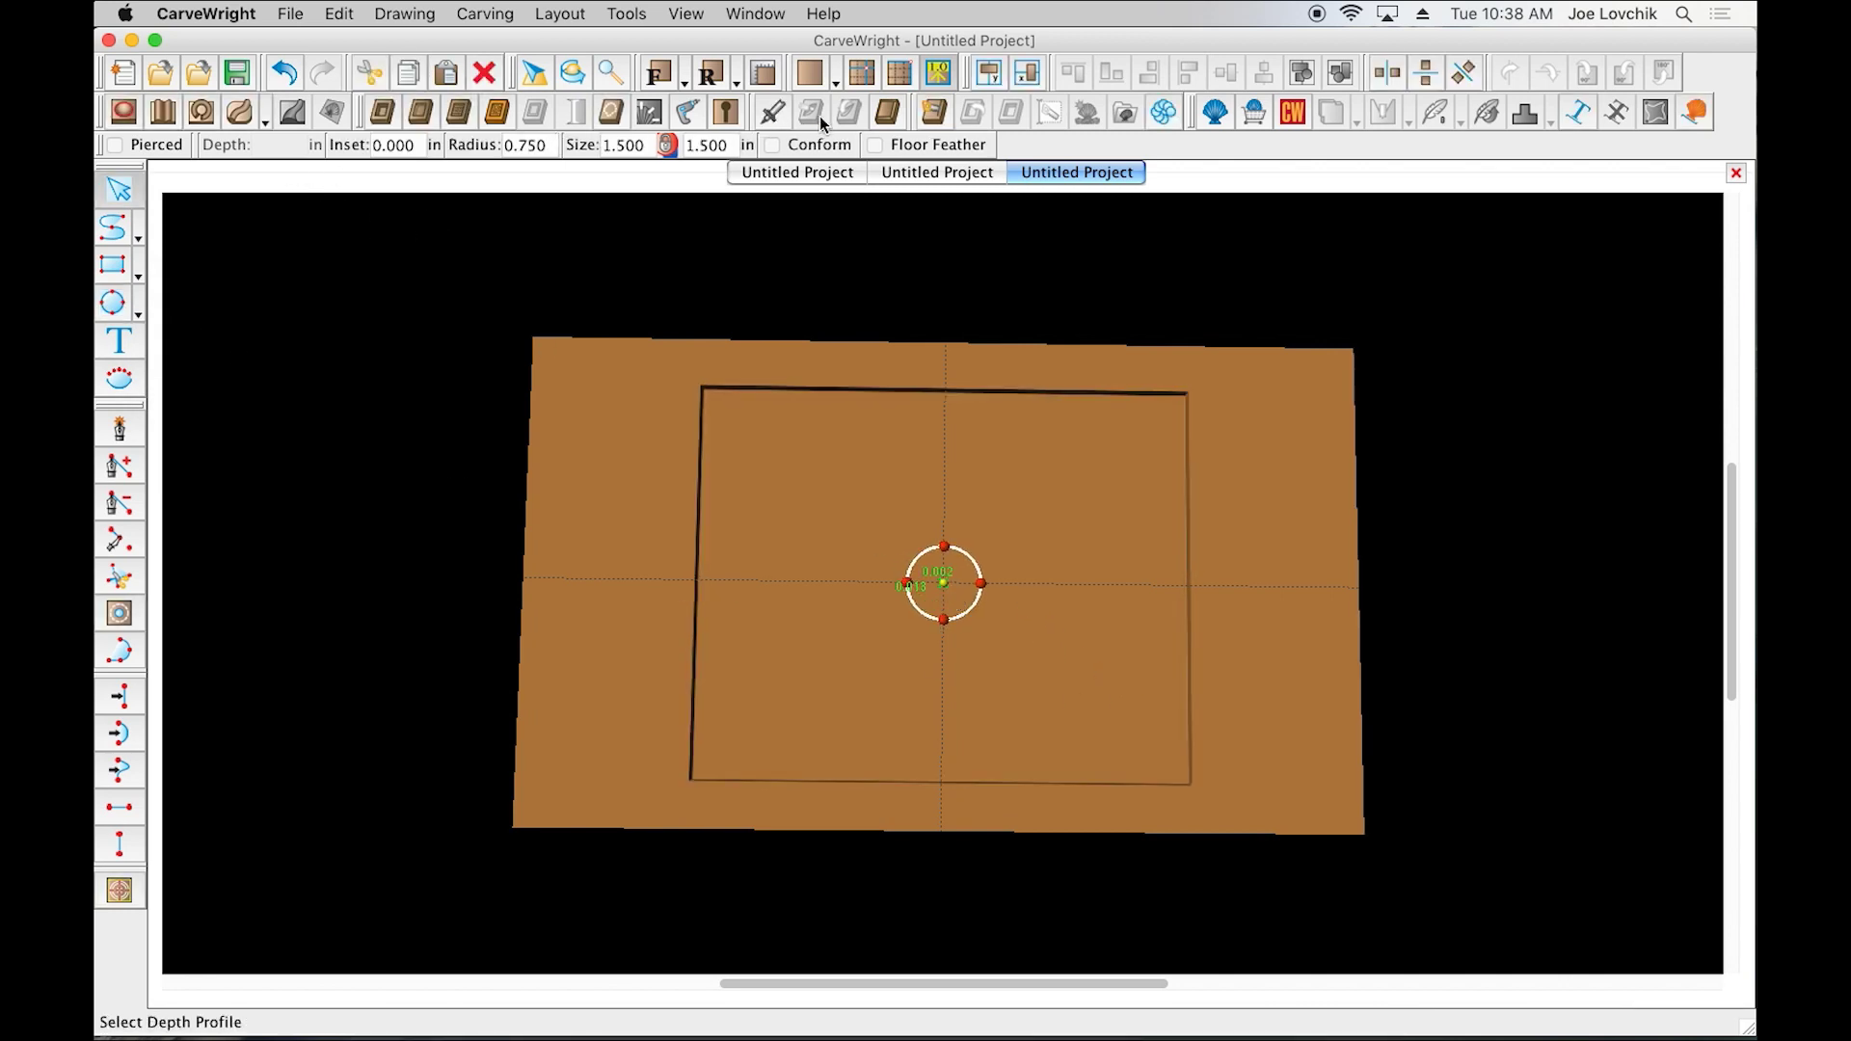
Make the circle a flipped cut-out and hide the removed disc to reveal the hole
click(950, 113)
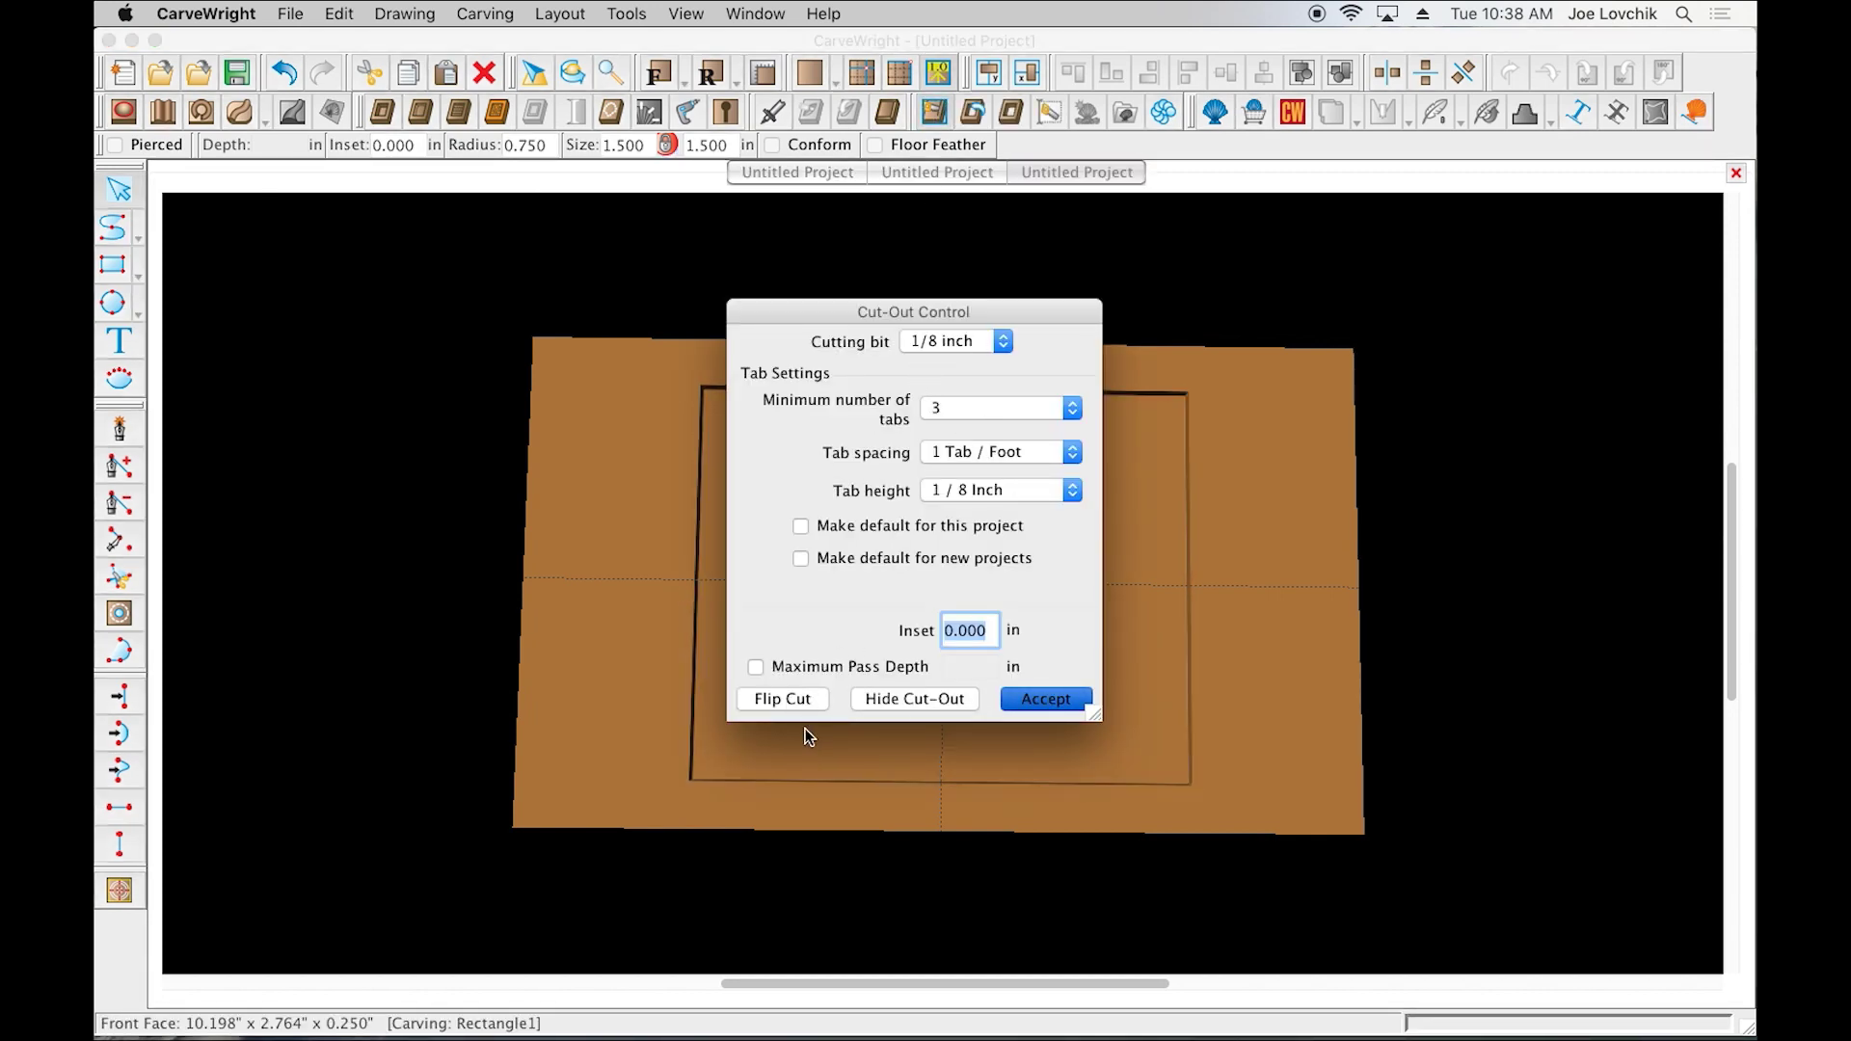
click(789, 699)
click(1046, 698)
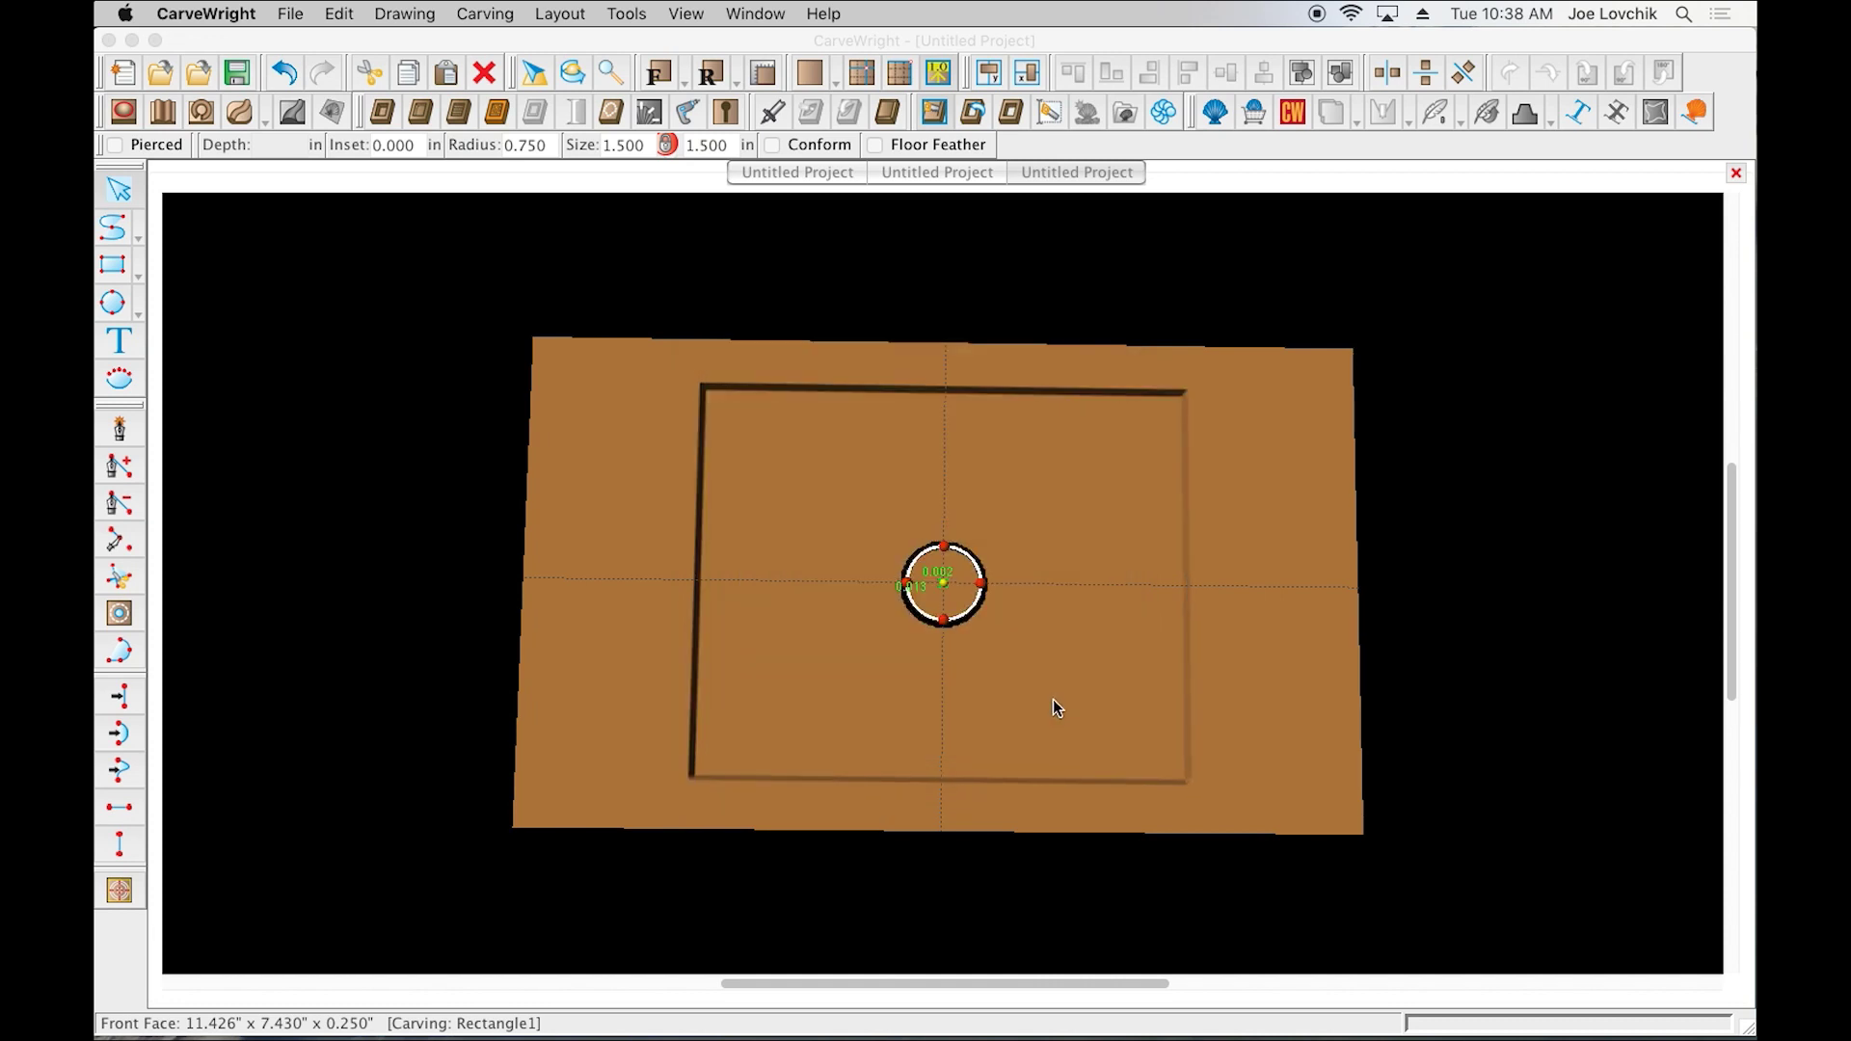
click(1011, 112)
click(1010, 114)
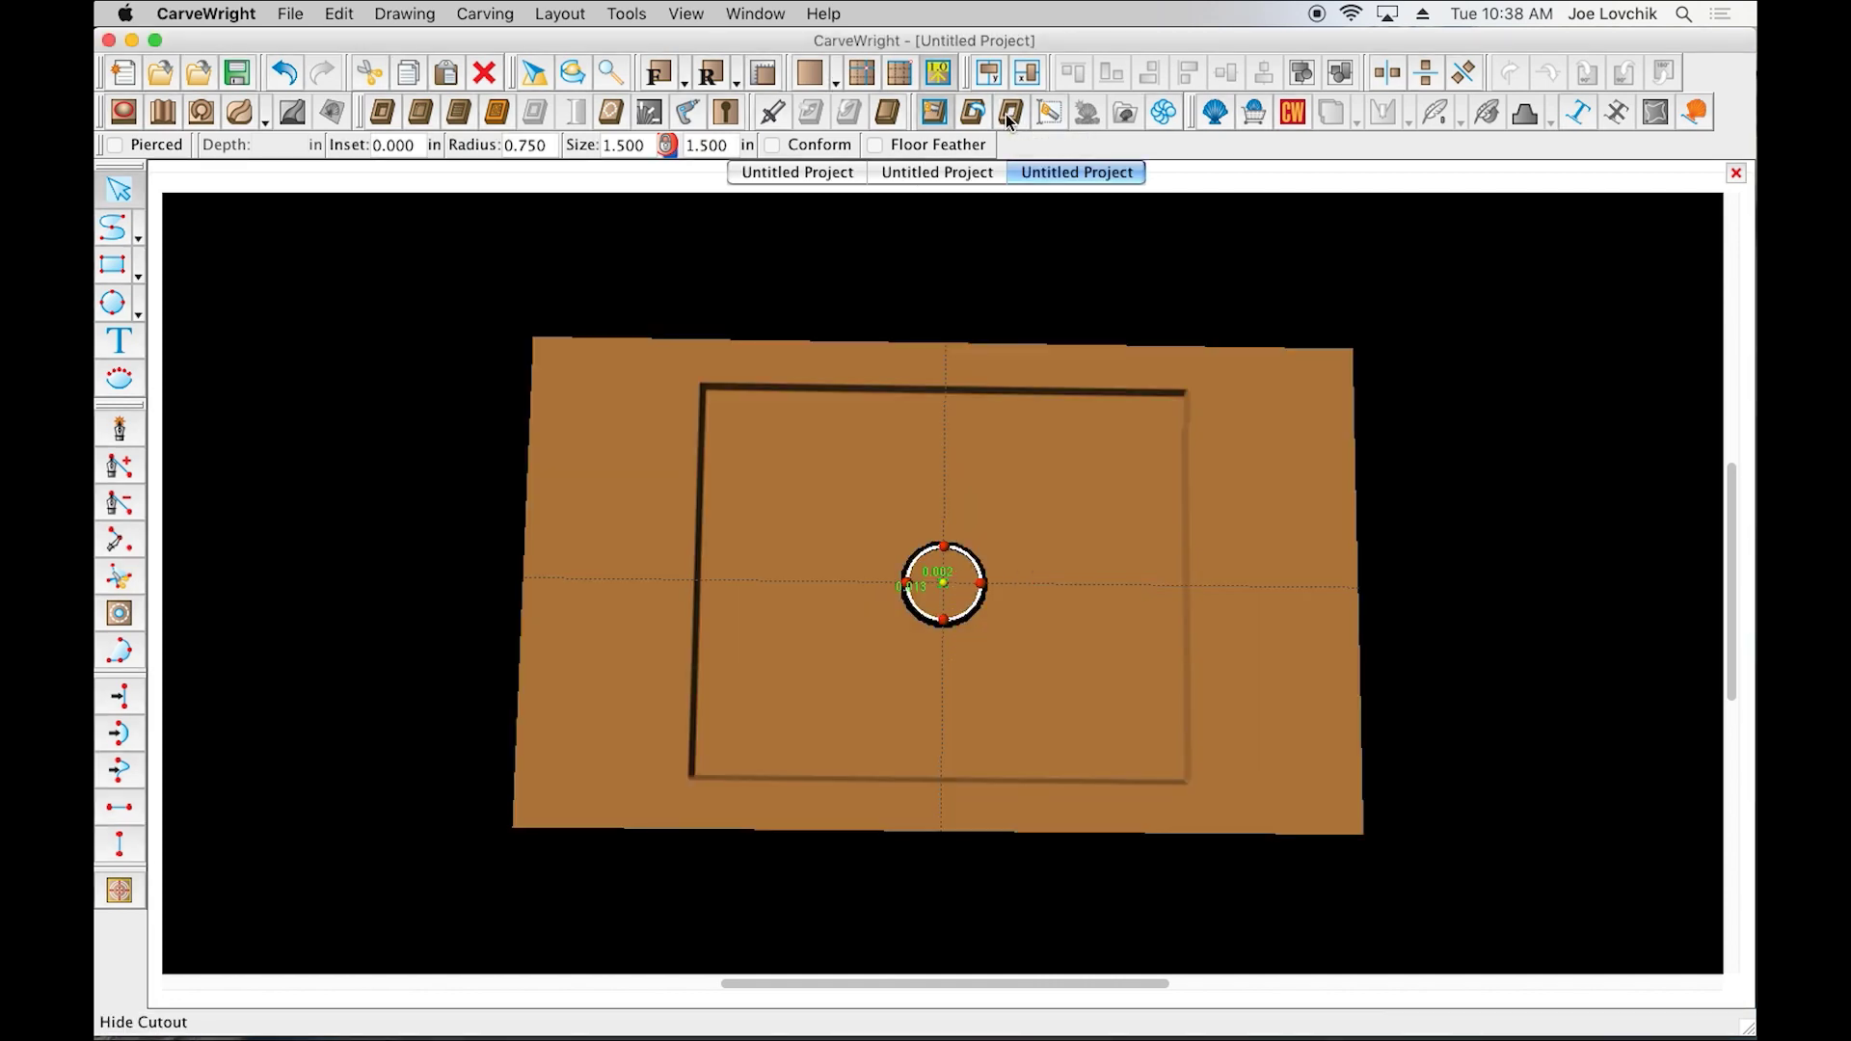
click(977, 118)
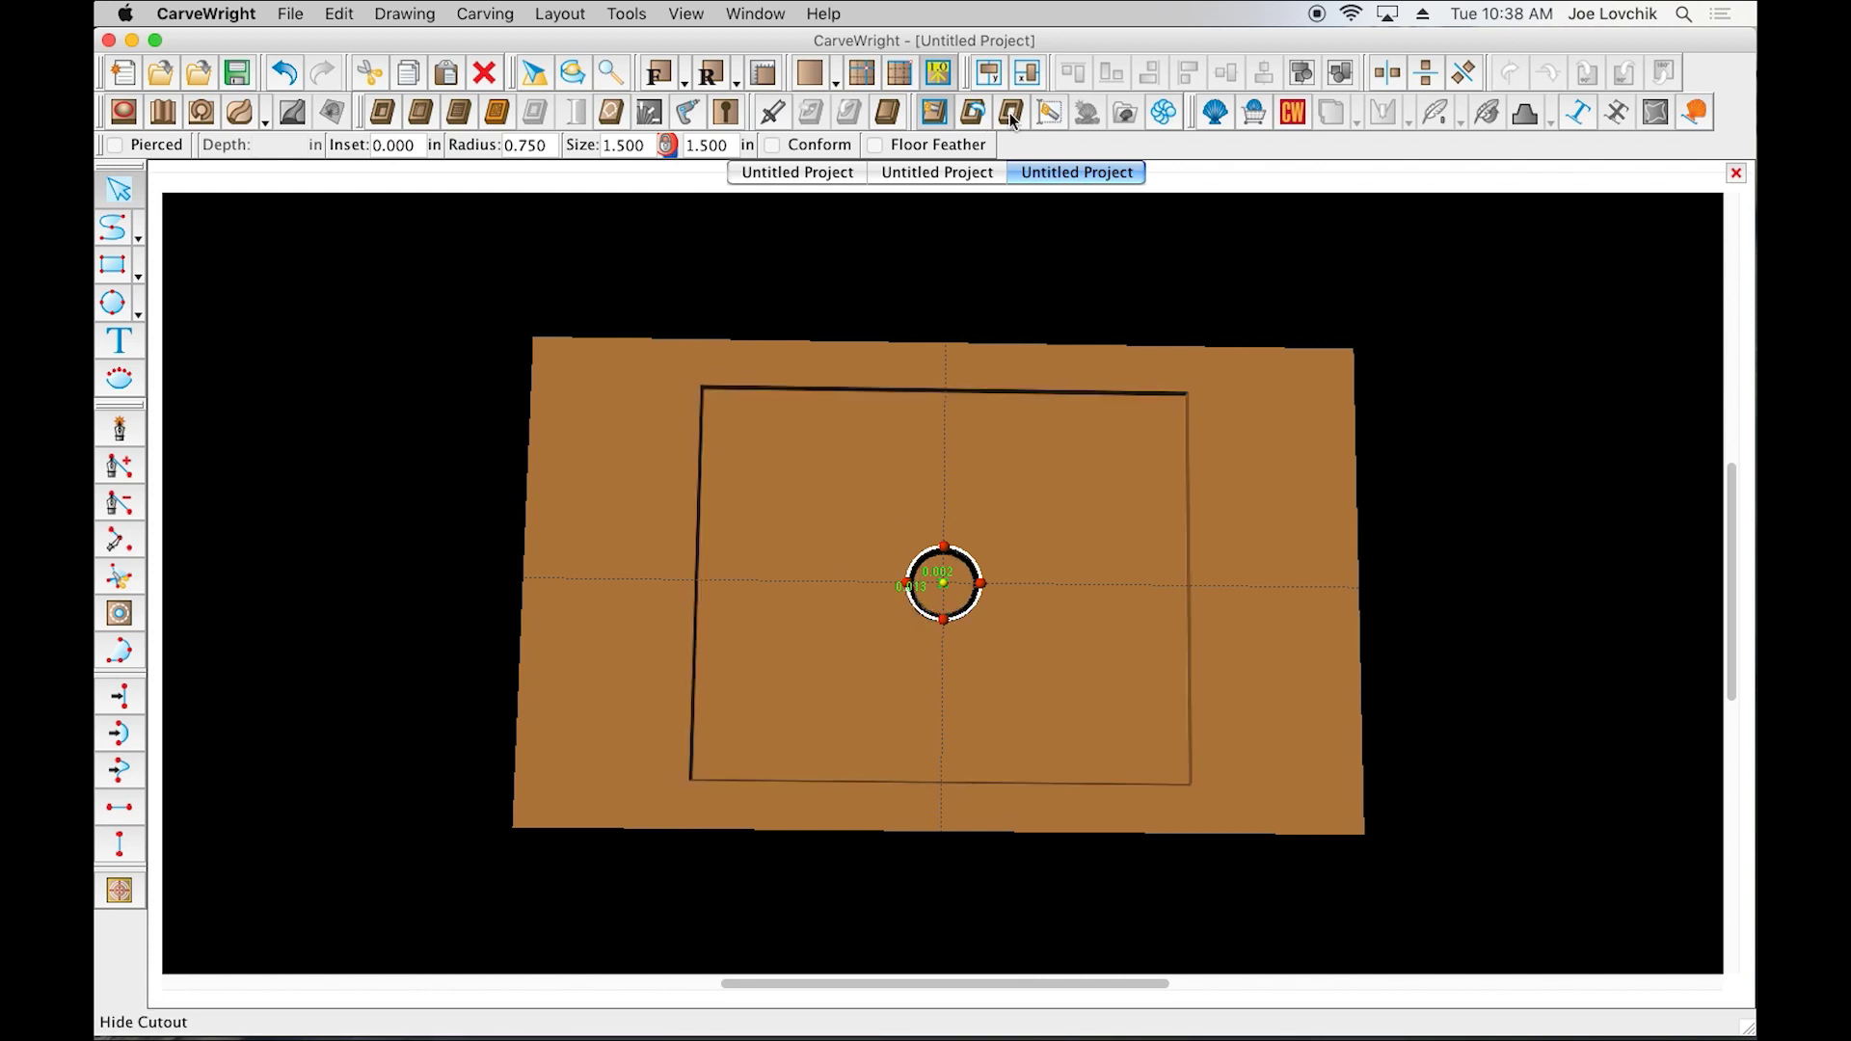
click(1015, 114)
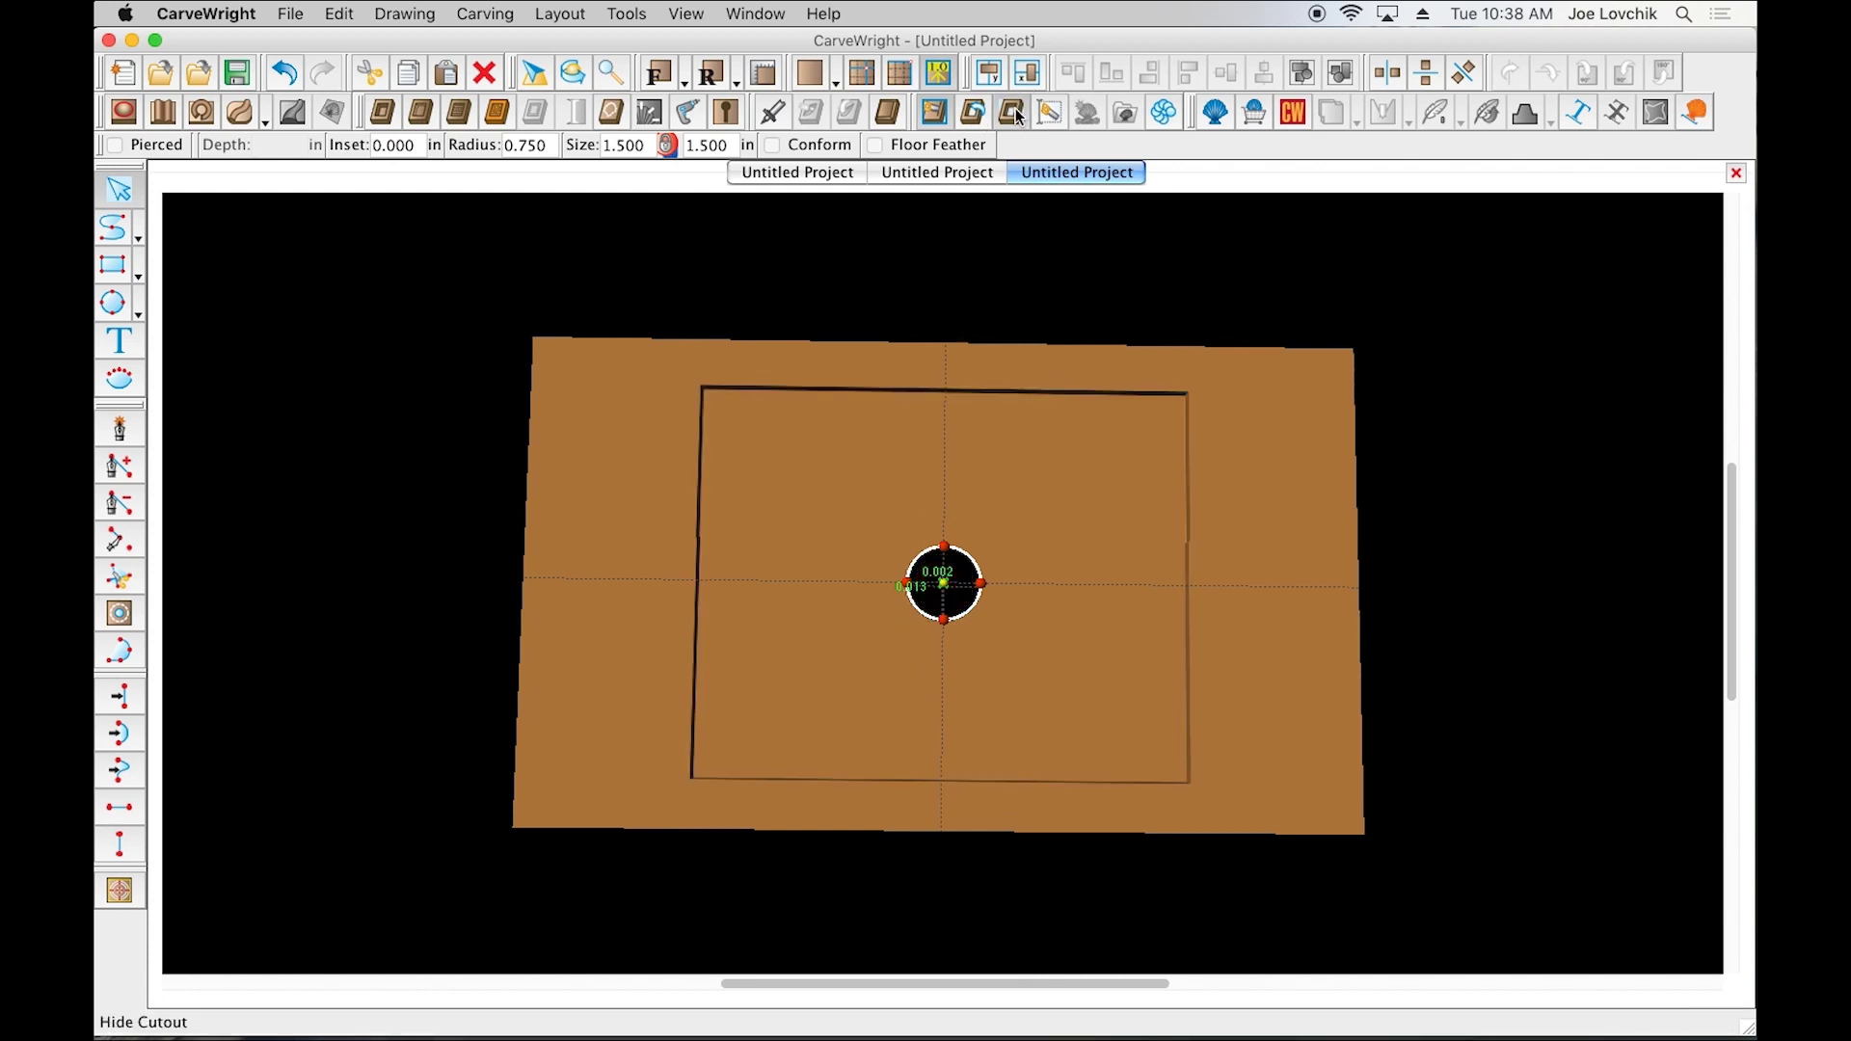
click(1308, 482)
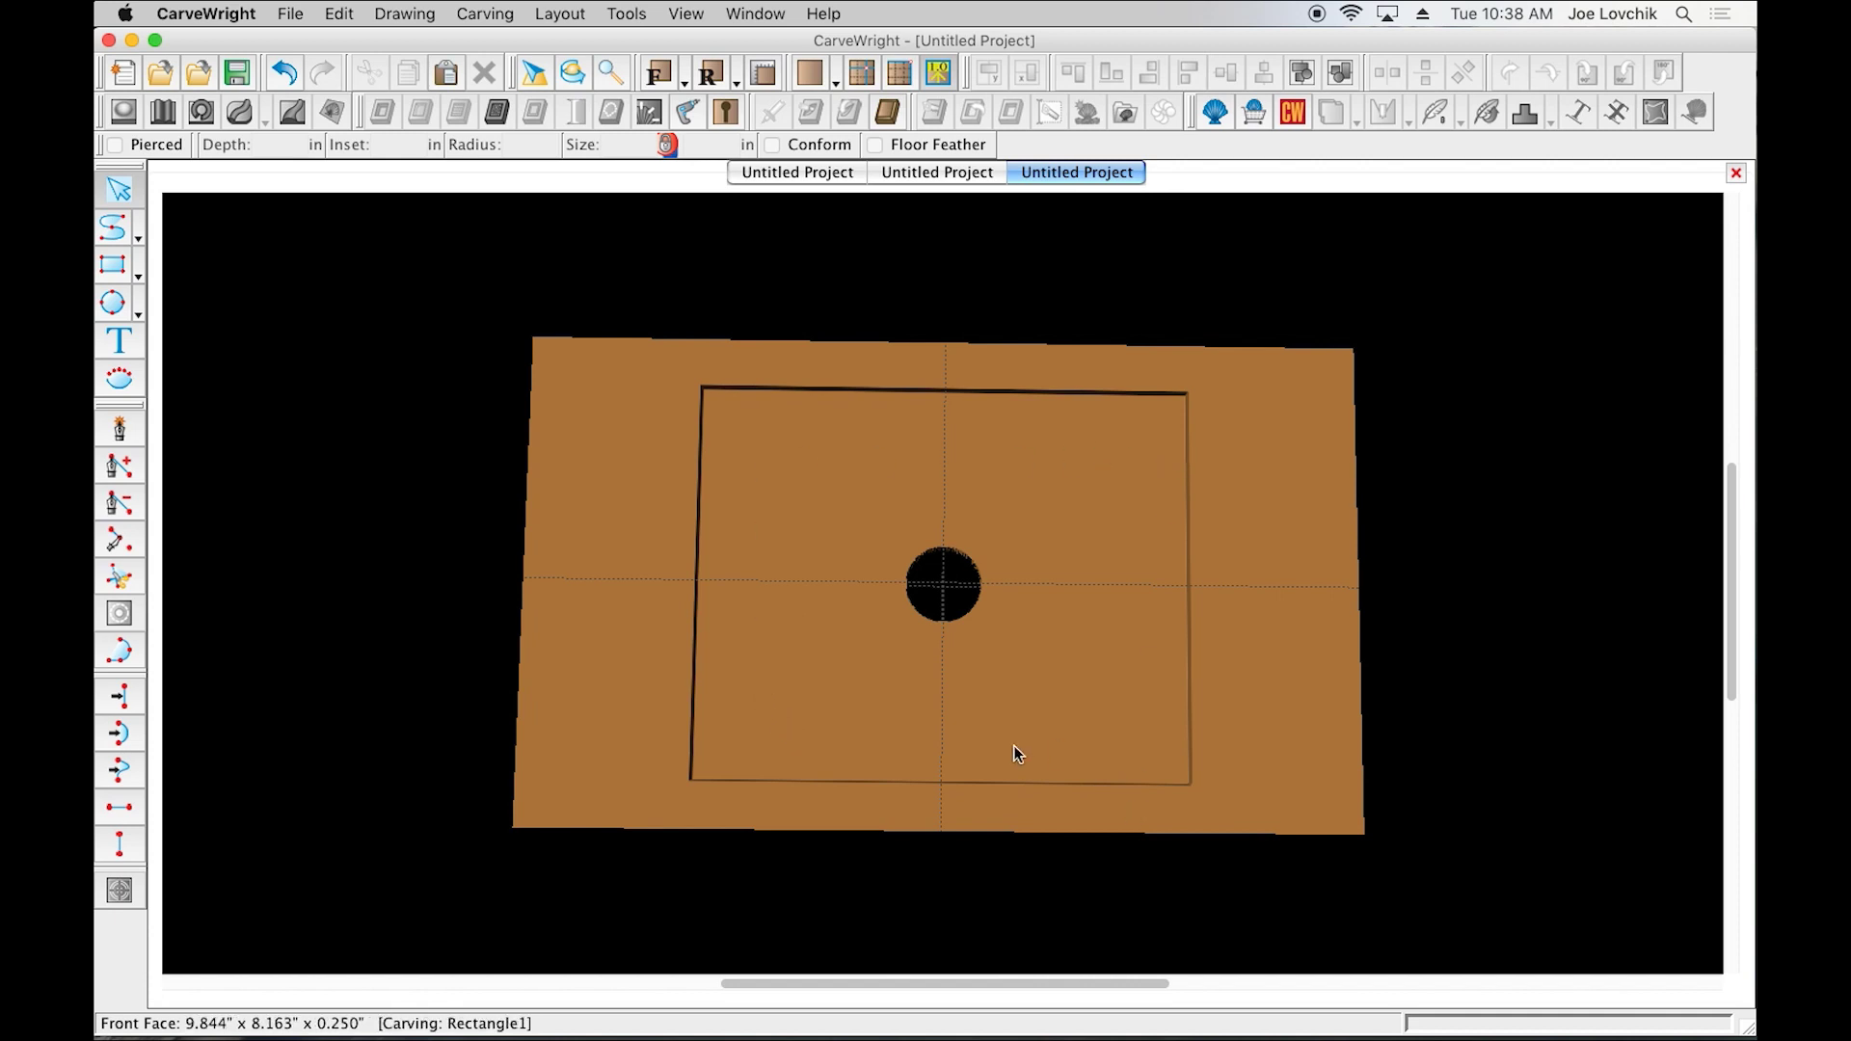
right_drag(979, 748, 992, 265)
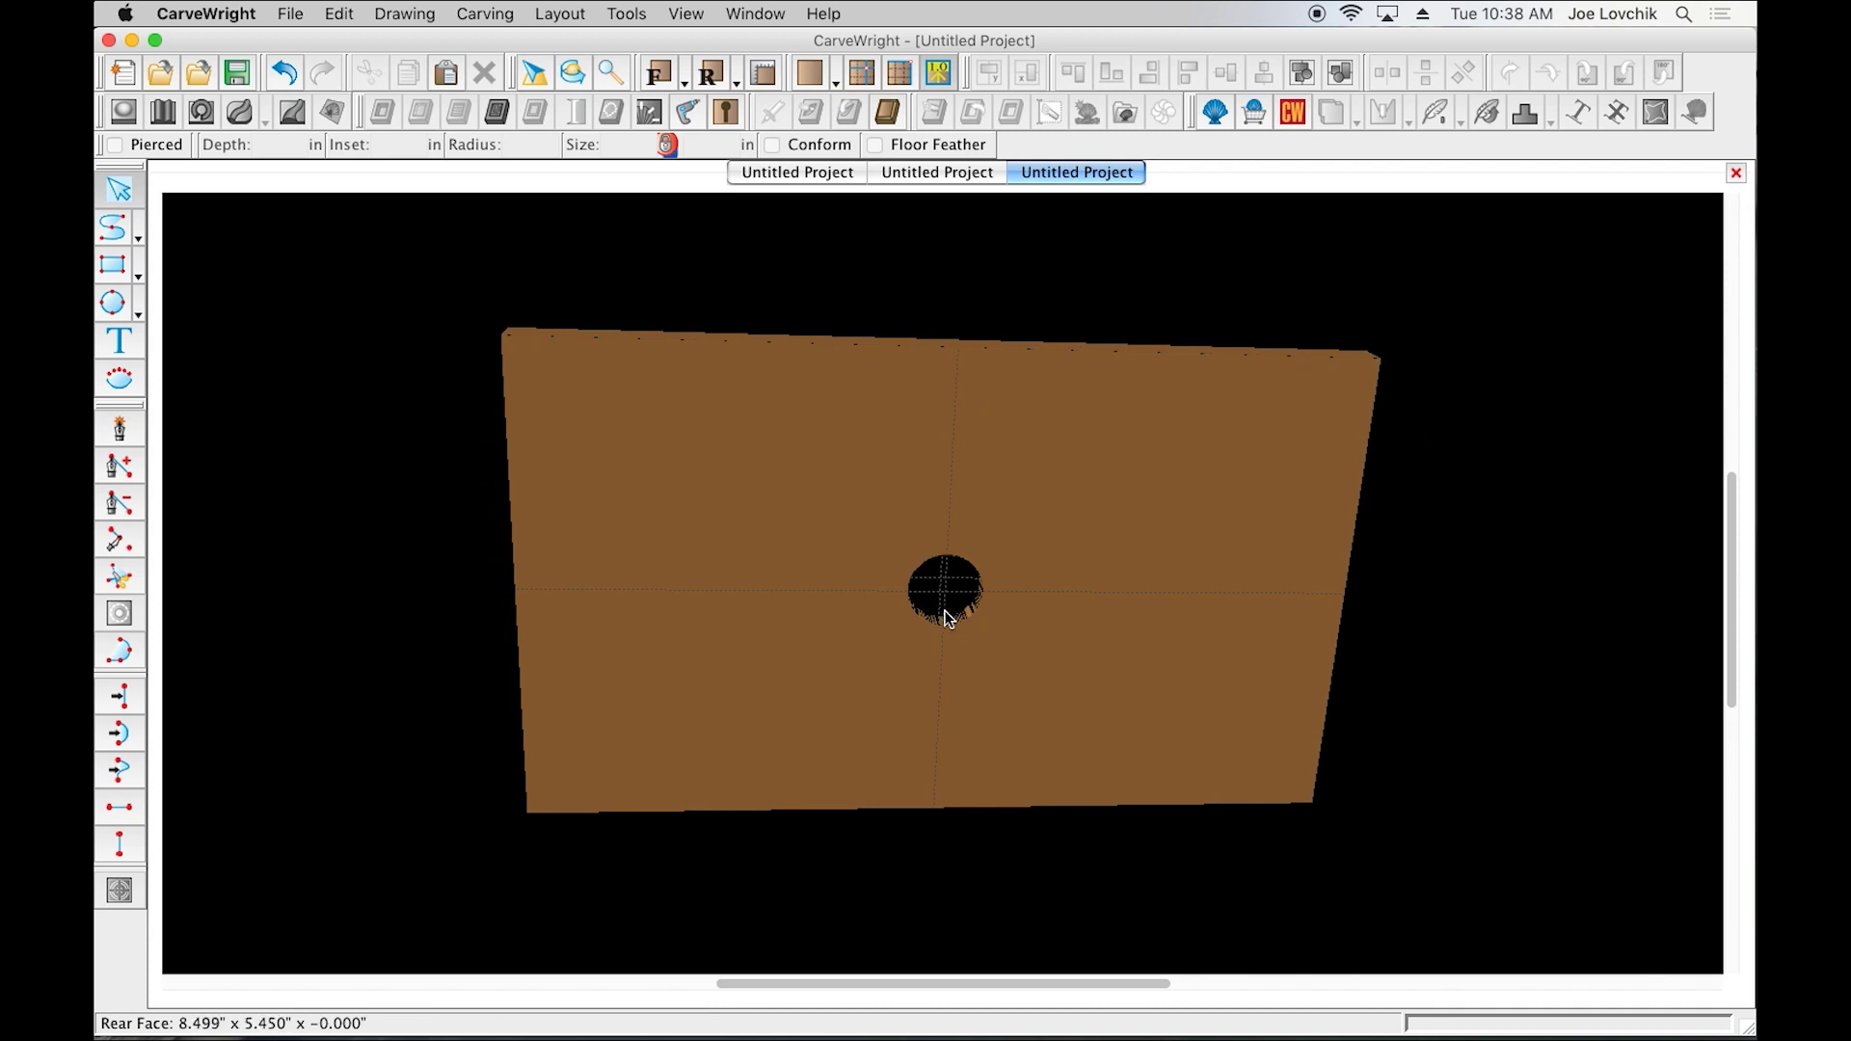
right_drag(850, 463, 997, 621)
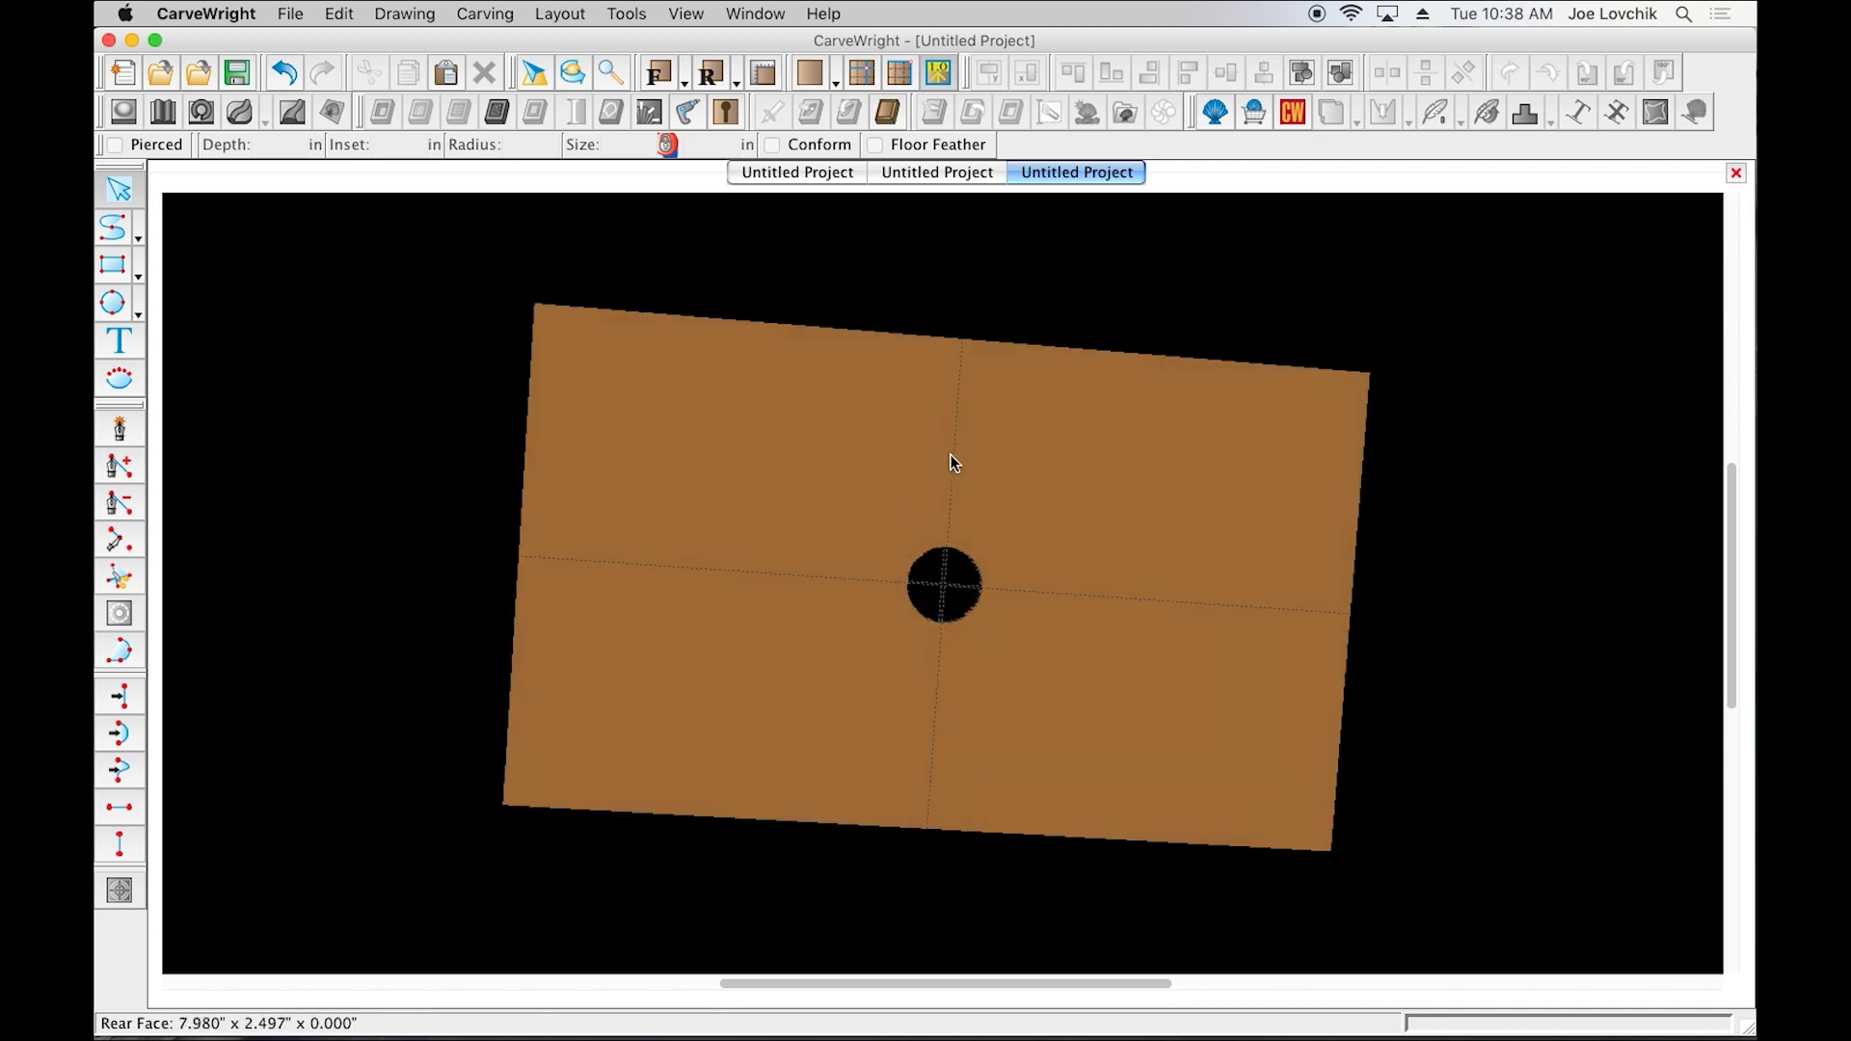
right_drag(963, 447, 958, 955)
right_drag(619, 483, 600, 413)
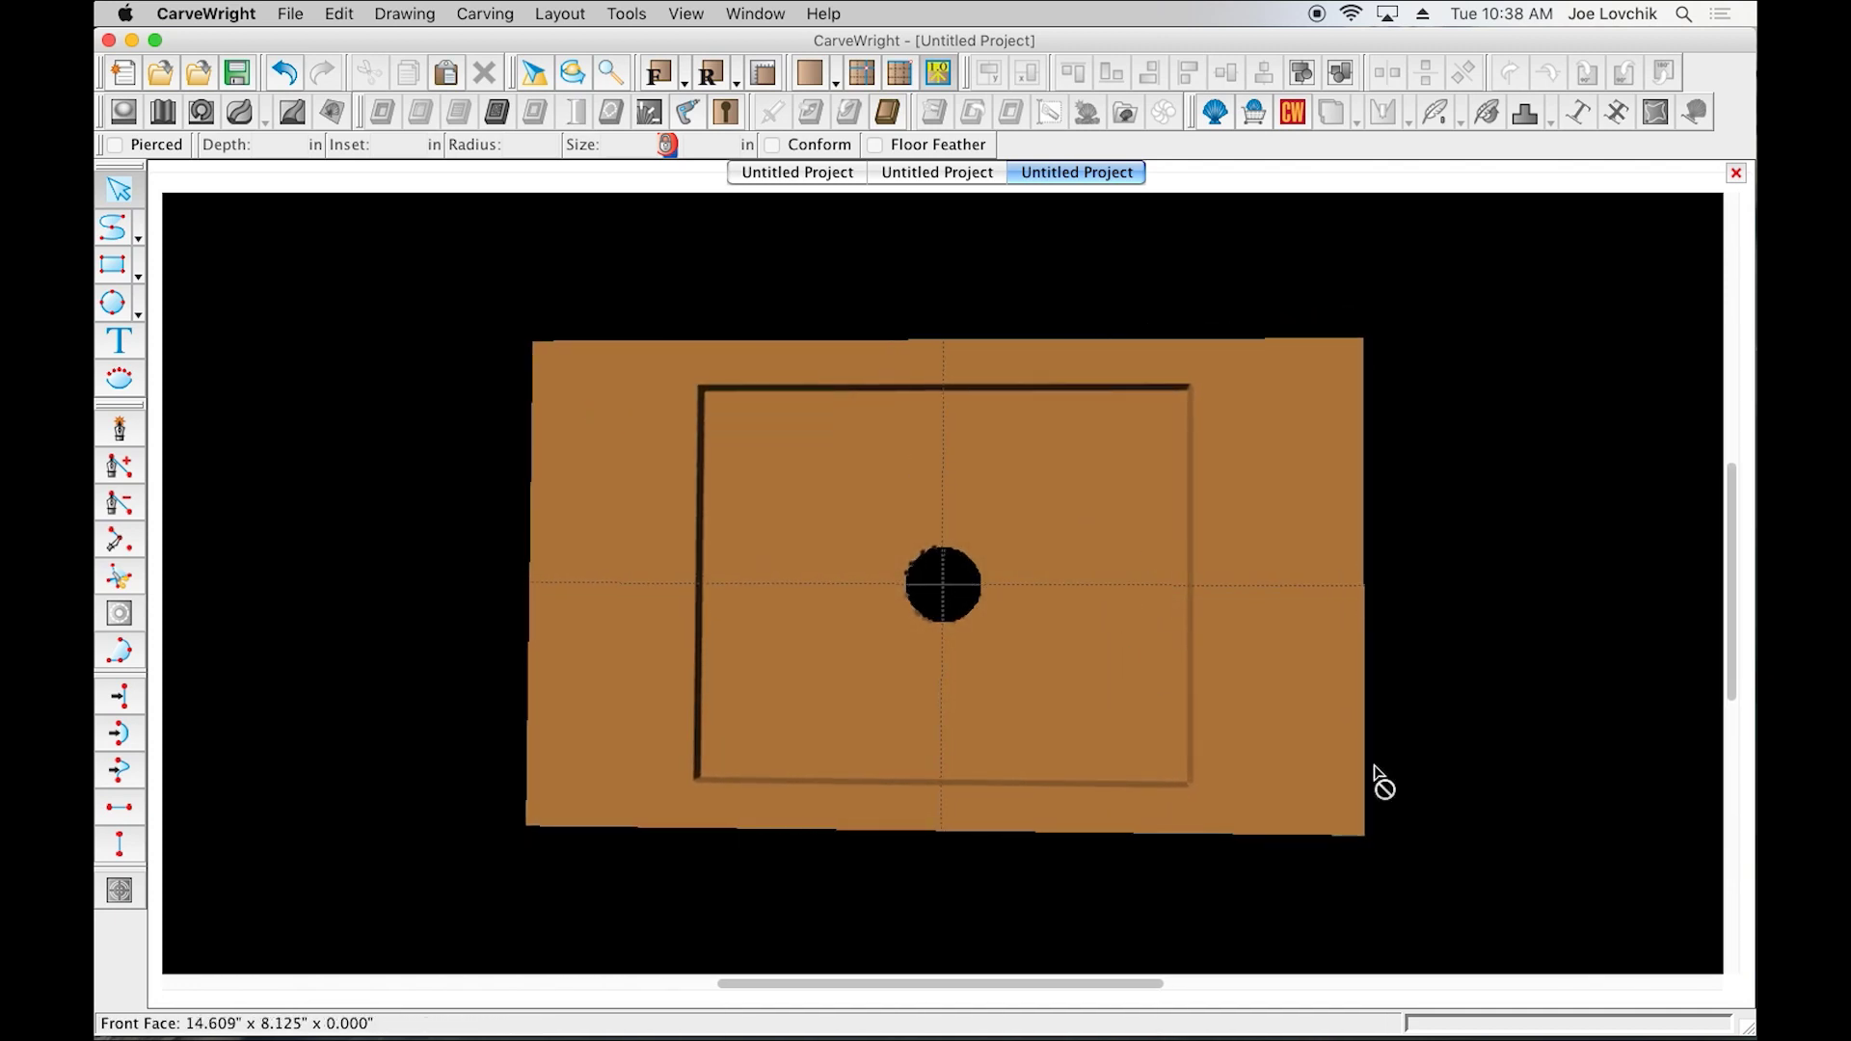
scroll(912, 611, up, 3)
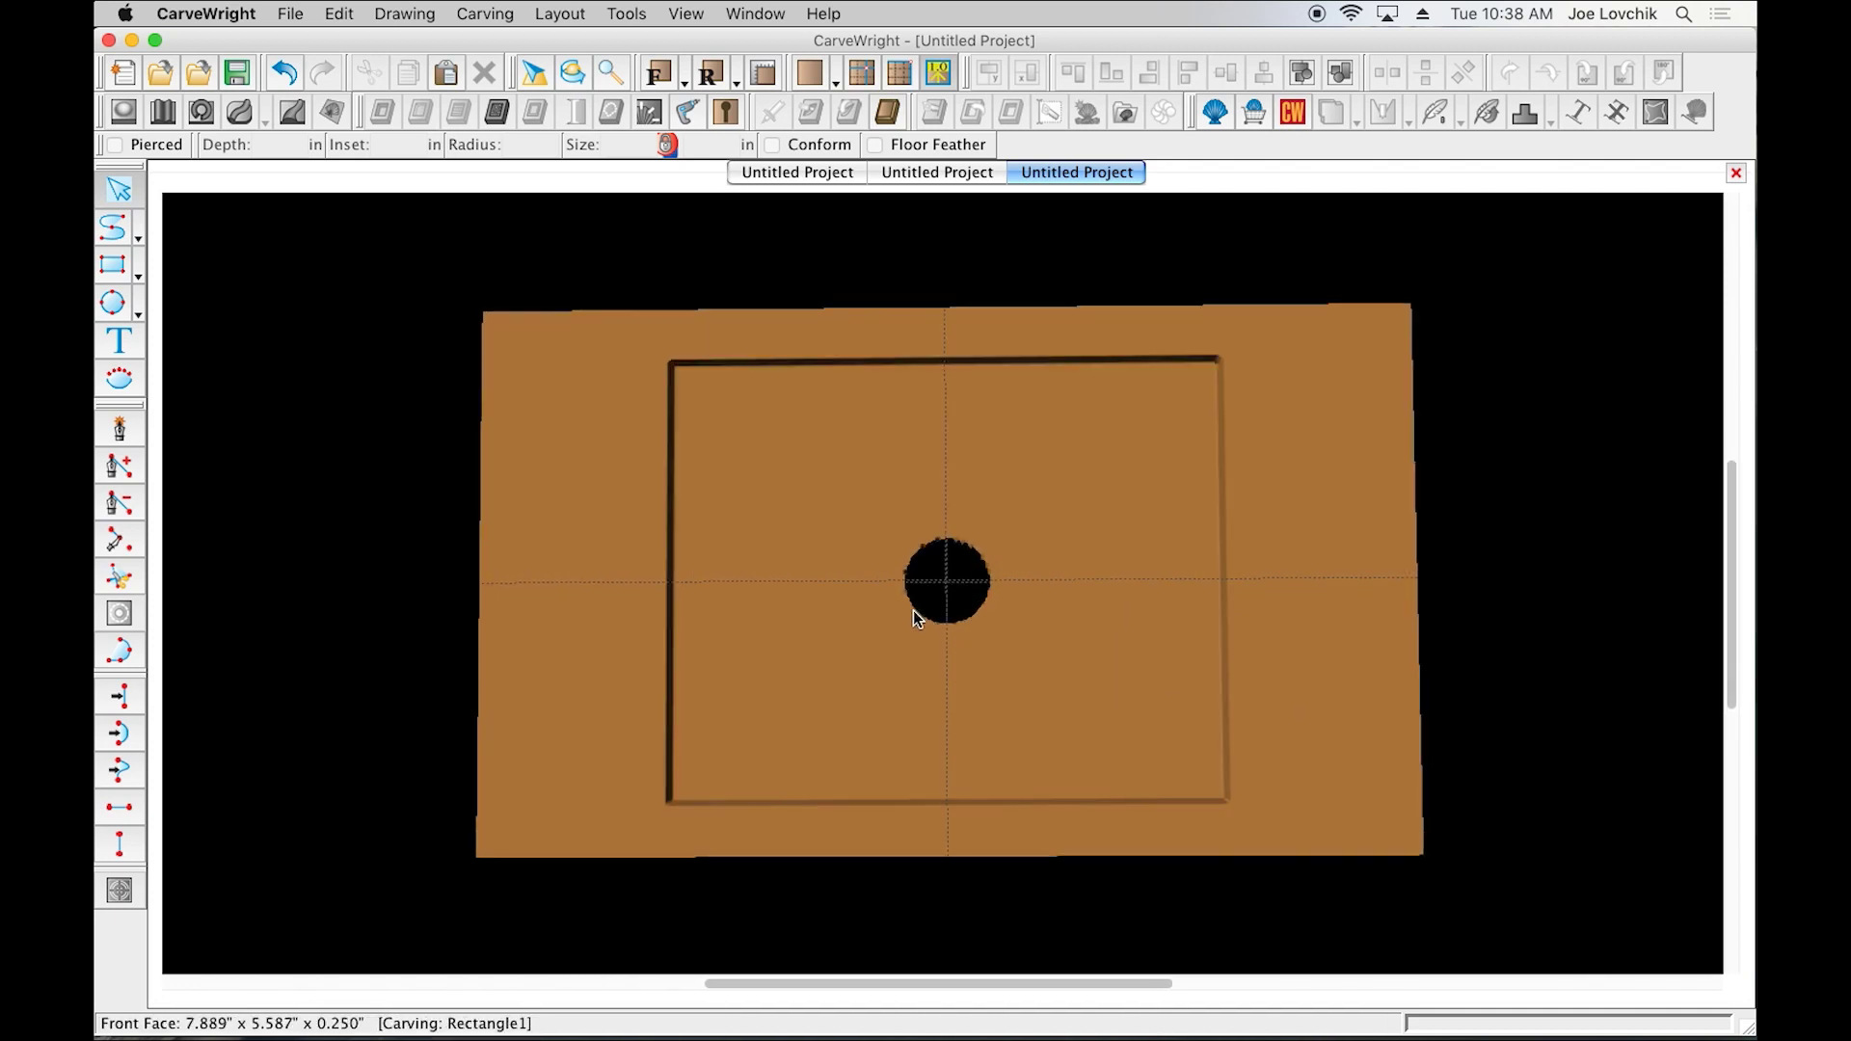